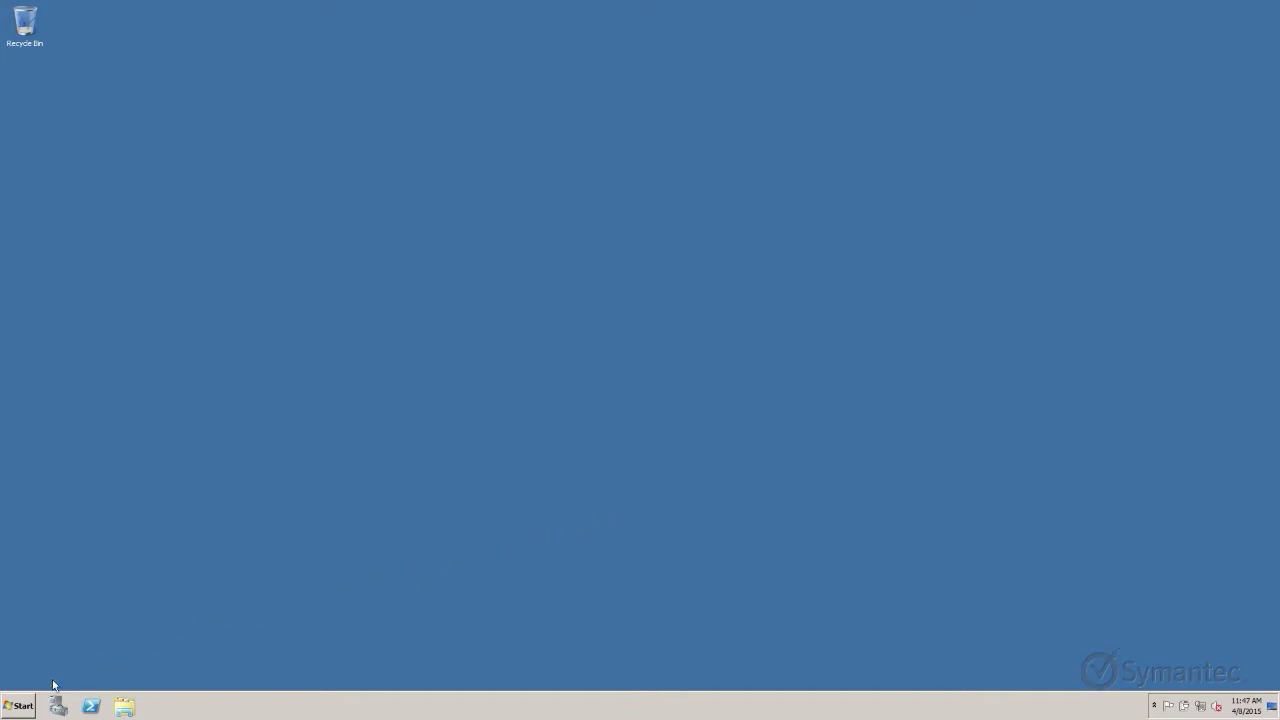
Launch MMC and add the Certificates snap-in for the local computer account.
{"action": "left_click", "coordinate": [30, 704]}
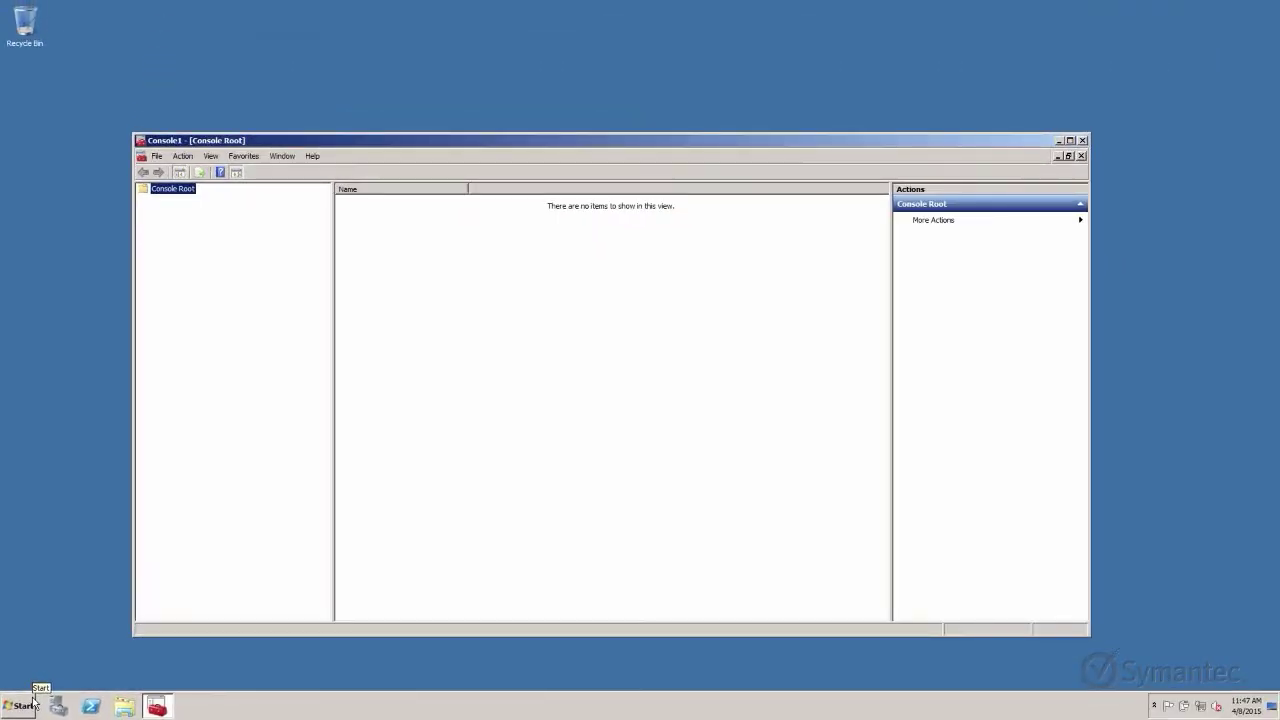
{"action": "left_click", "coordinate": [157, 157]}
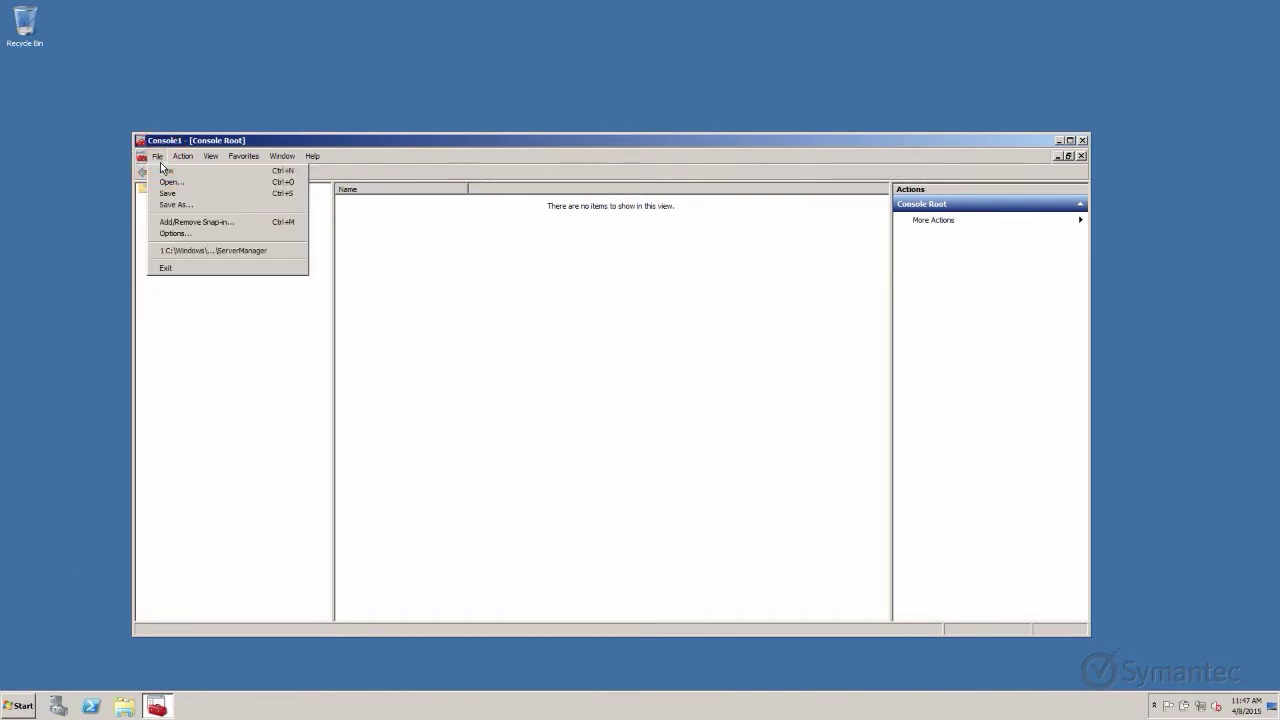
{"action": "left_click", "coordinate": [155, 220]}
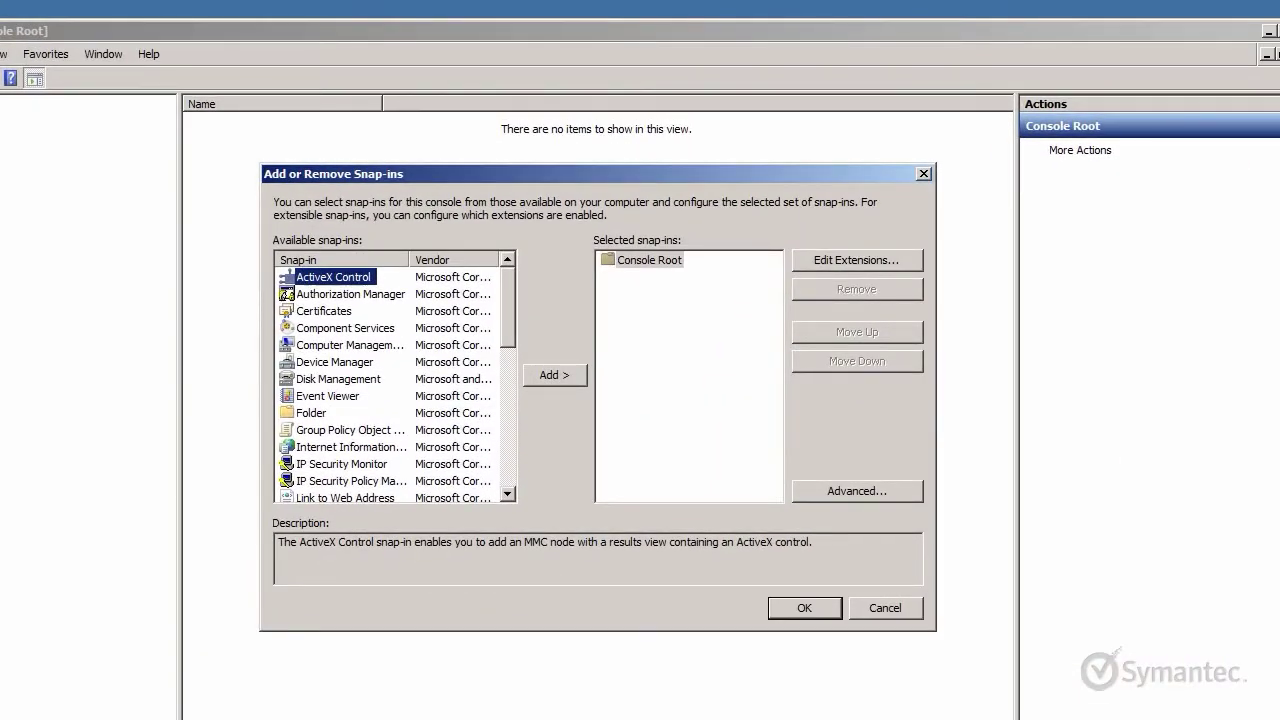
{"action": "left_click", "coordinate": [284, 313]}
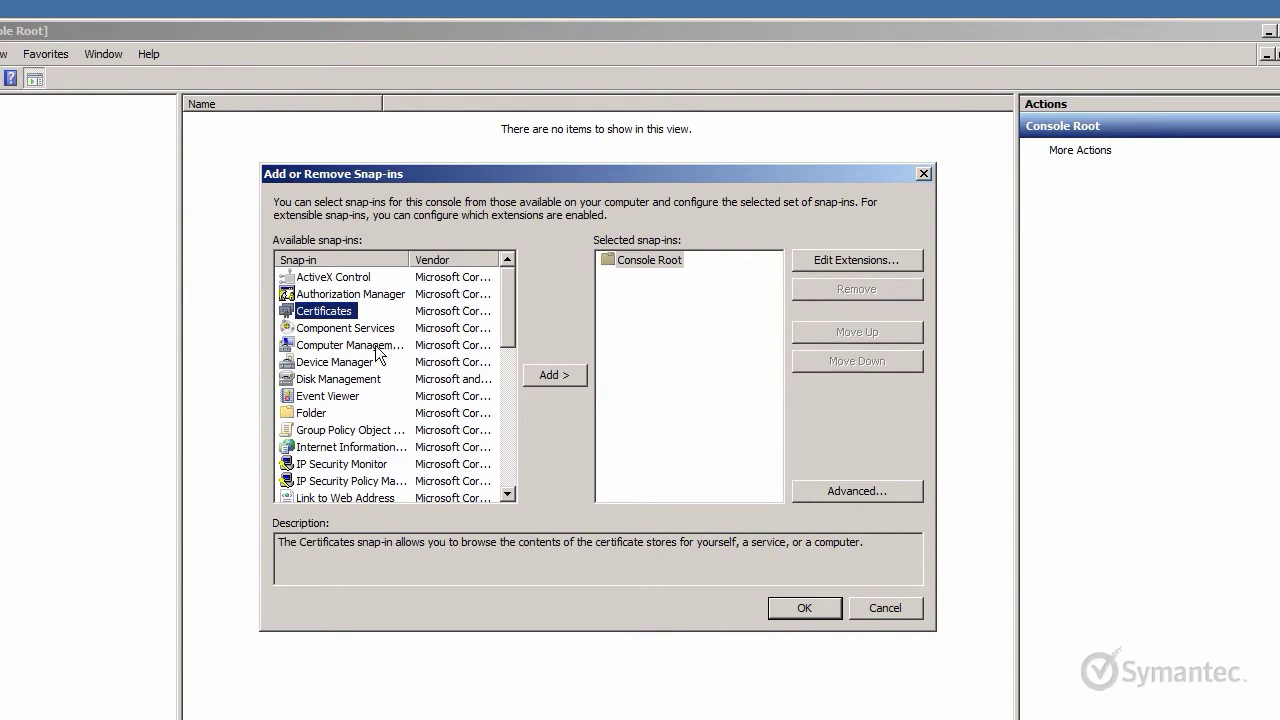
{"action": "left_click", "coordinate": [529, 376]}
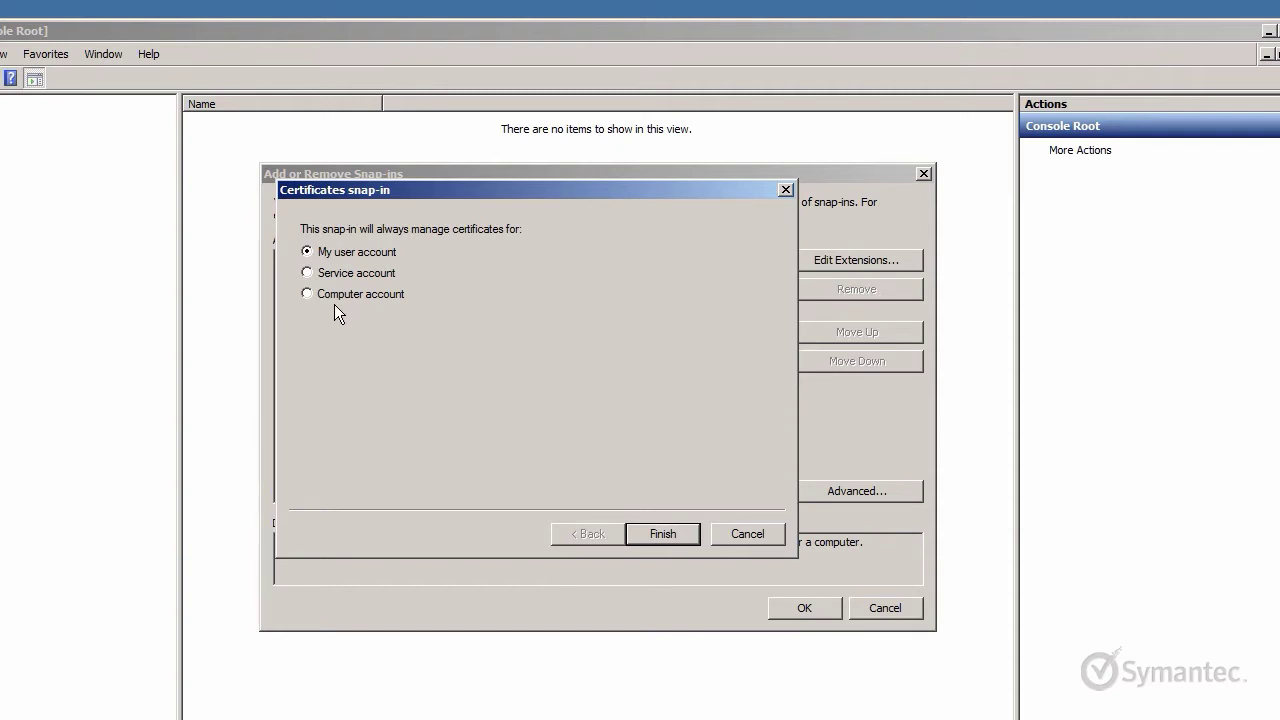
{"action": "left_click", "coordinate": [306, 294]}
{"action": "left_click", "coordinate": [639, 532]}
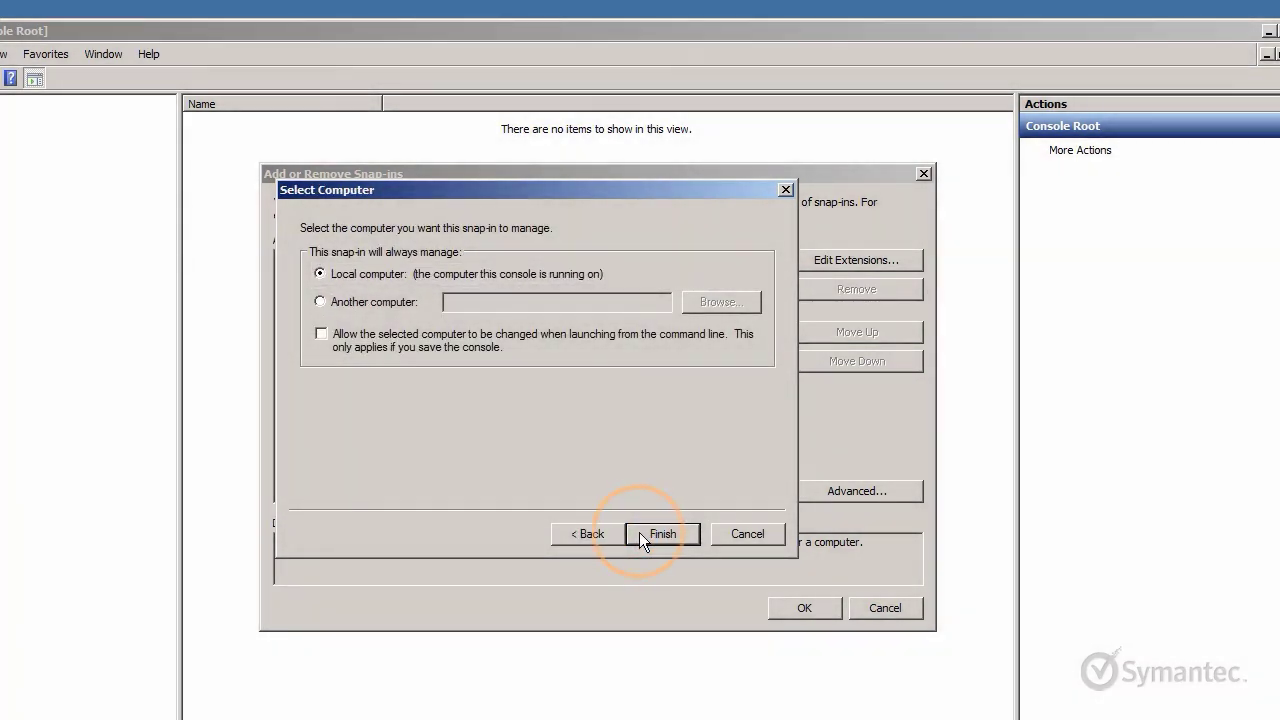
{"action": "left_click", "coordinate": [639, 532]}
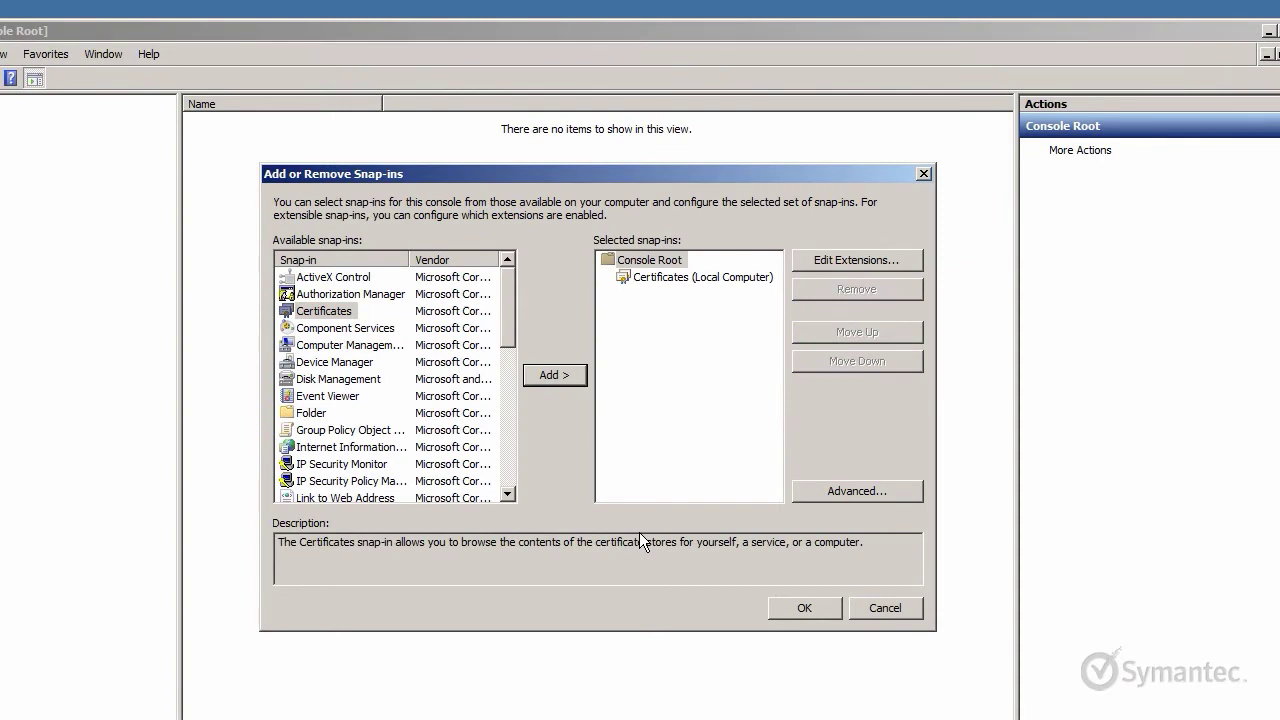
Confirm the snap-ins, expand Certificates (Local Computer), and create a custom request from the Personal store.
{"action": "left_click", "coordinate": [781, 605]}
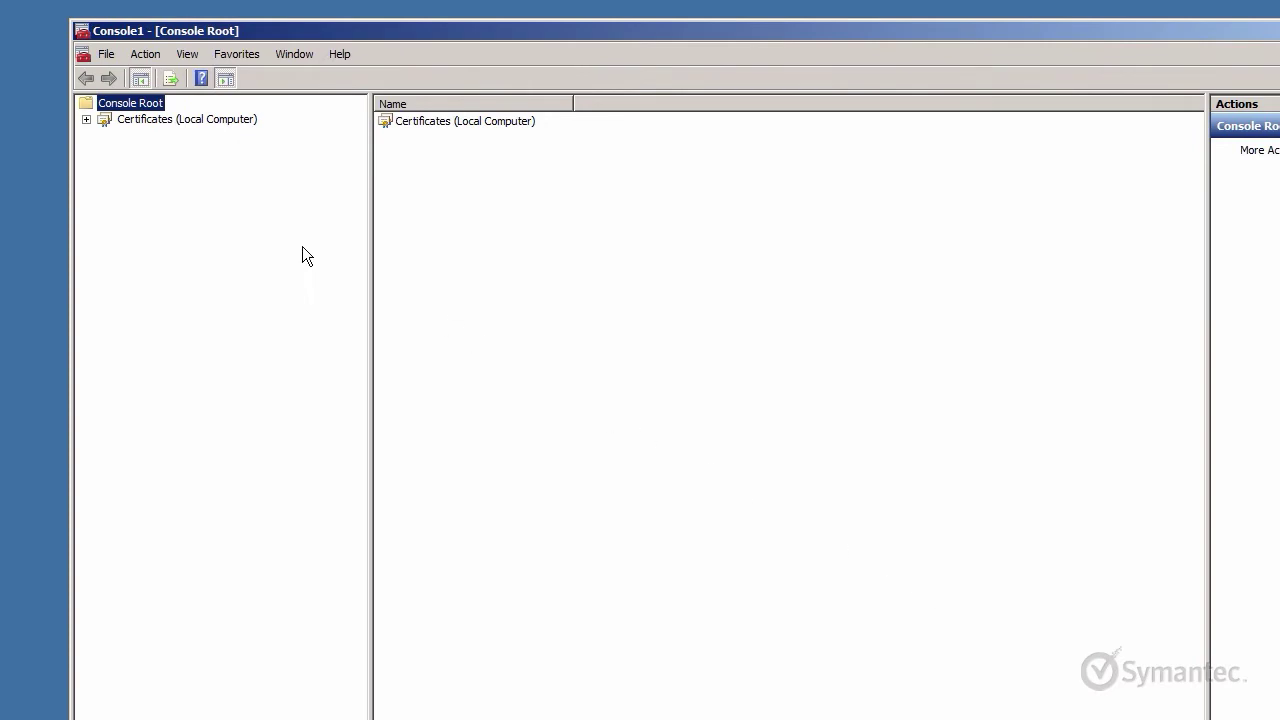
{"action": "left_click", "coordinate": [86, 118]}
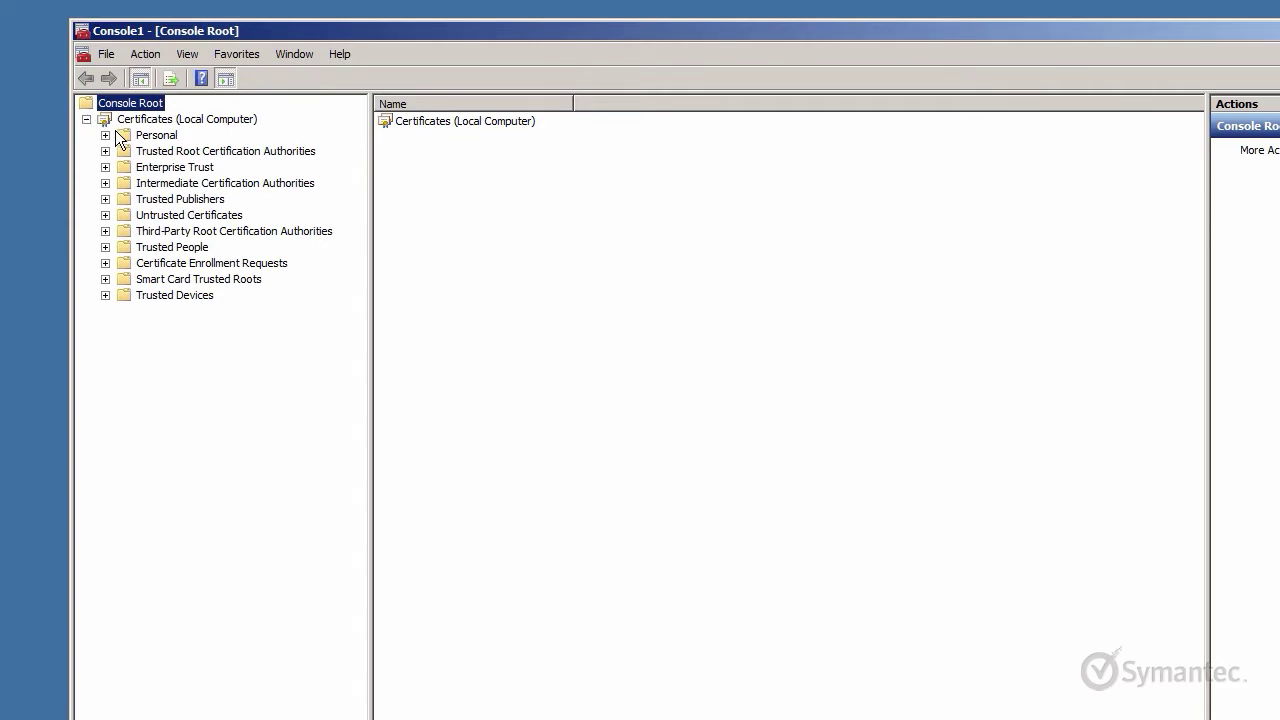
{"action": "left_click", "coordinate": [124, 134]}
{"action": "right_click", "coordinate": [124, 134]}
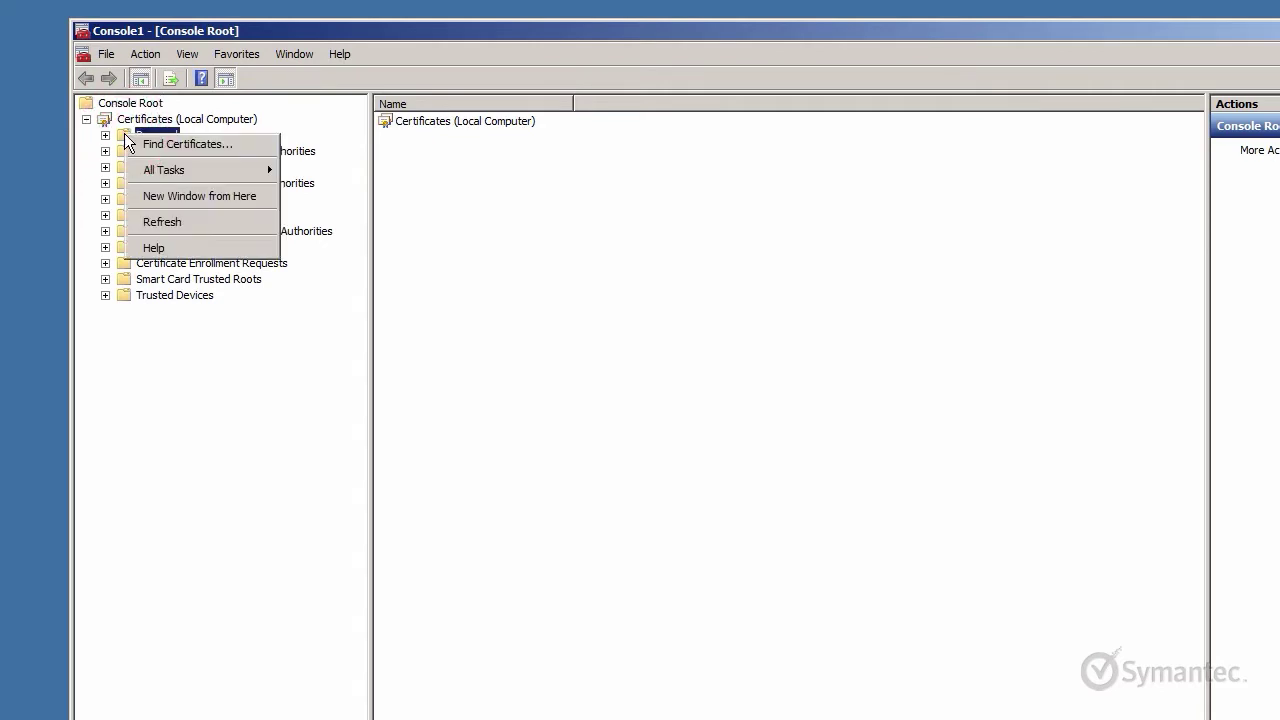
{"action": "mouse_move", "coordinate": [134, 166]}
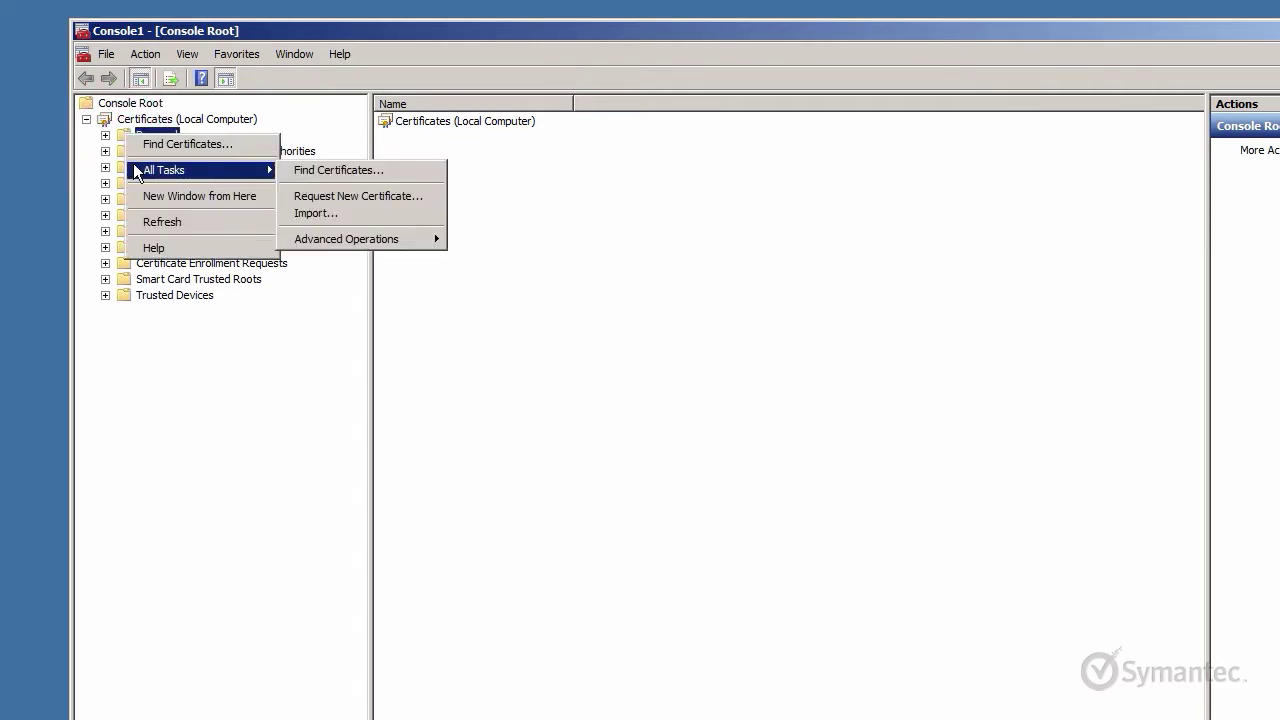
{"action": "mouse_move", "coordinate": [287, 238]}
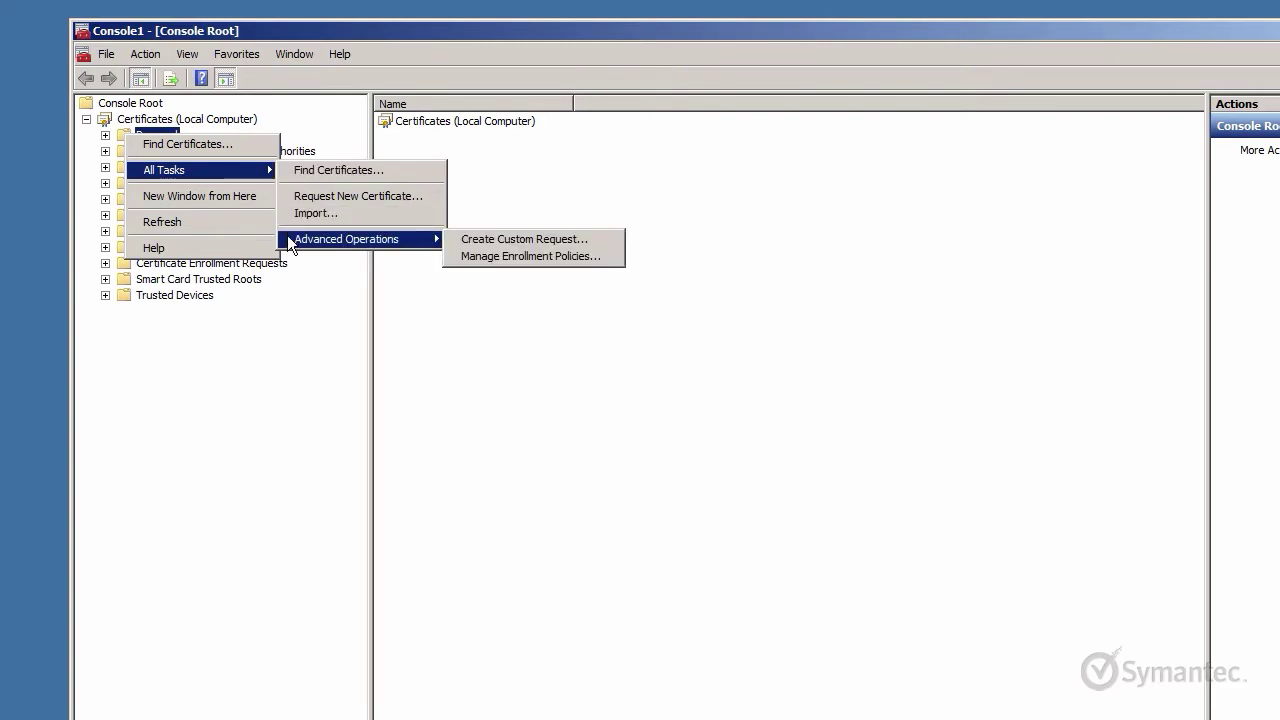
{"action": "left_click", "coordinate": [451, 240]}
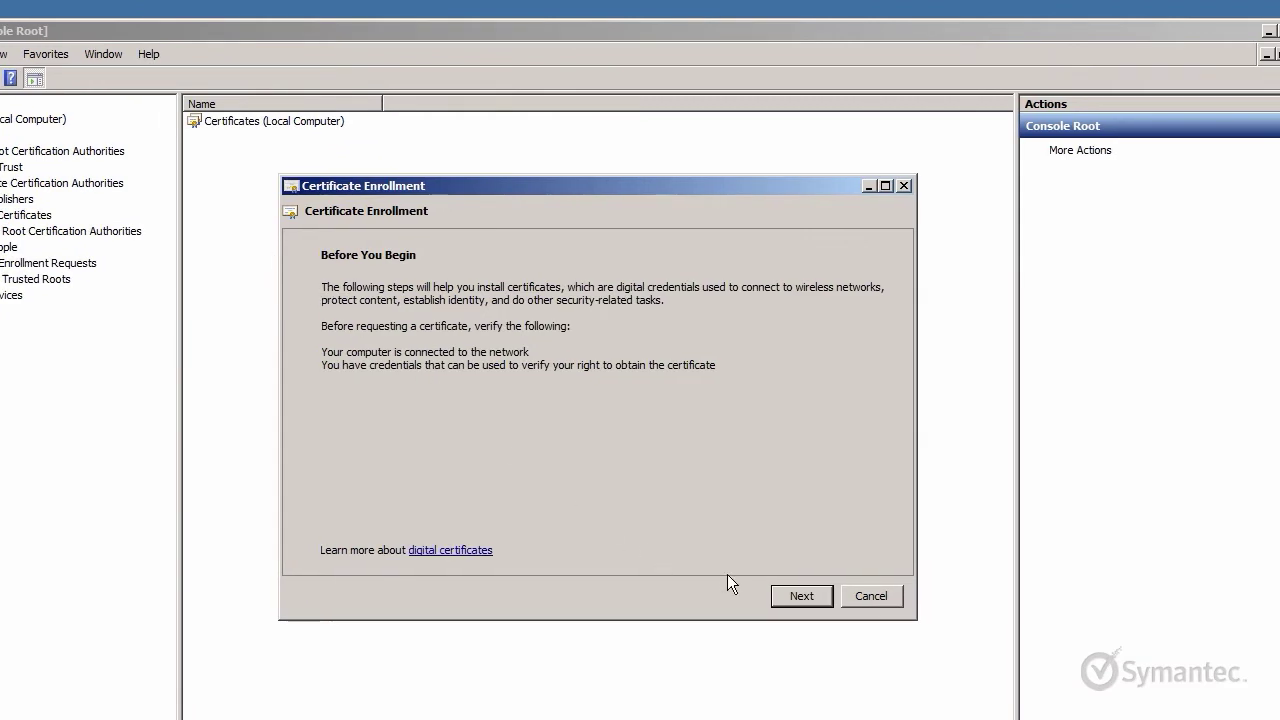
Proceed without enrollment policy using the (No template) CNG key template in PKCS #10, and expand Details.
{"action": "left_click", "coordinate": [777, 597]}
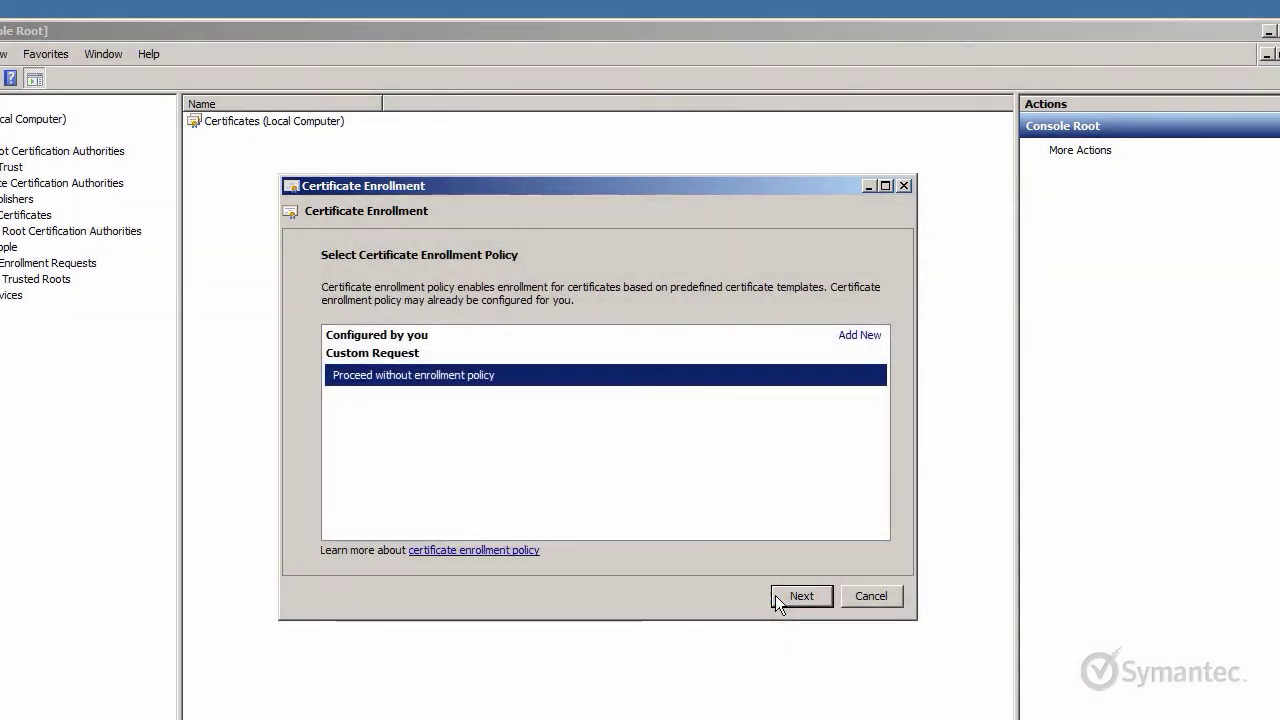
{"action": "left_click", "coordinate": [775, 595]}
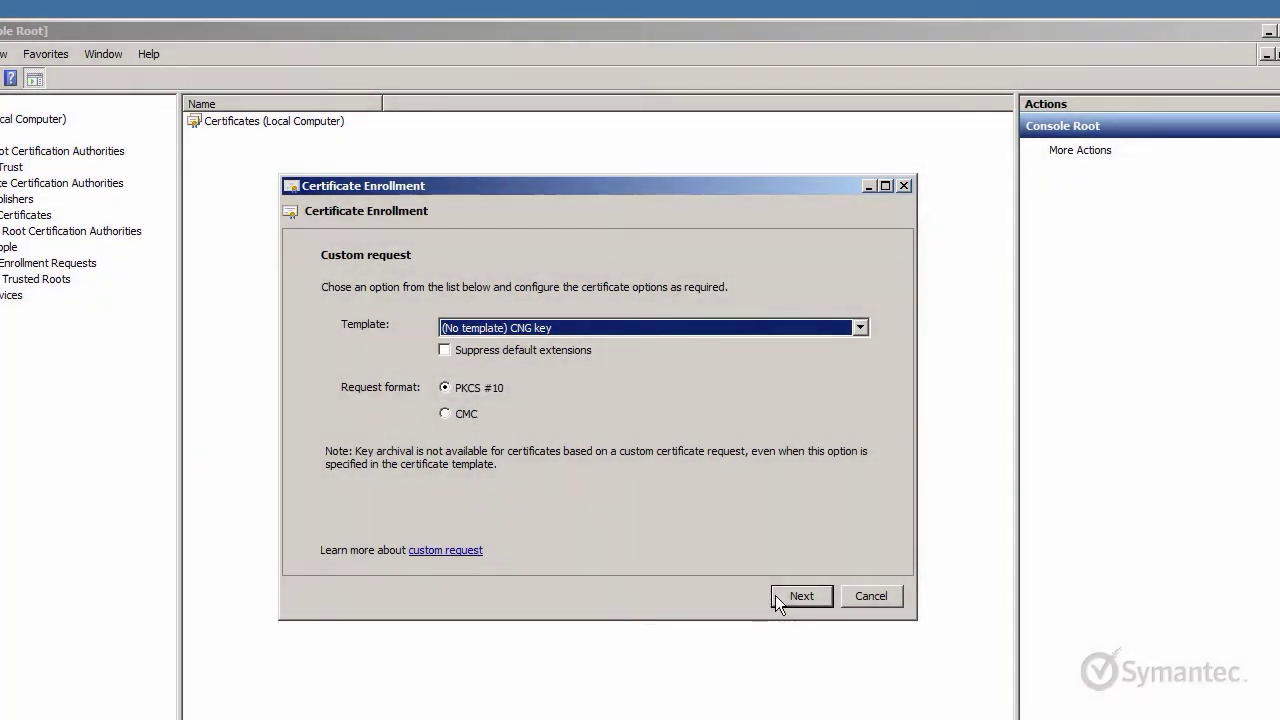
{"action": "left_click", "coordinate": [775, 595]}
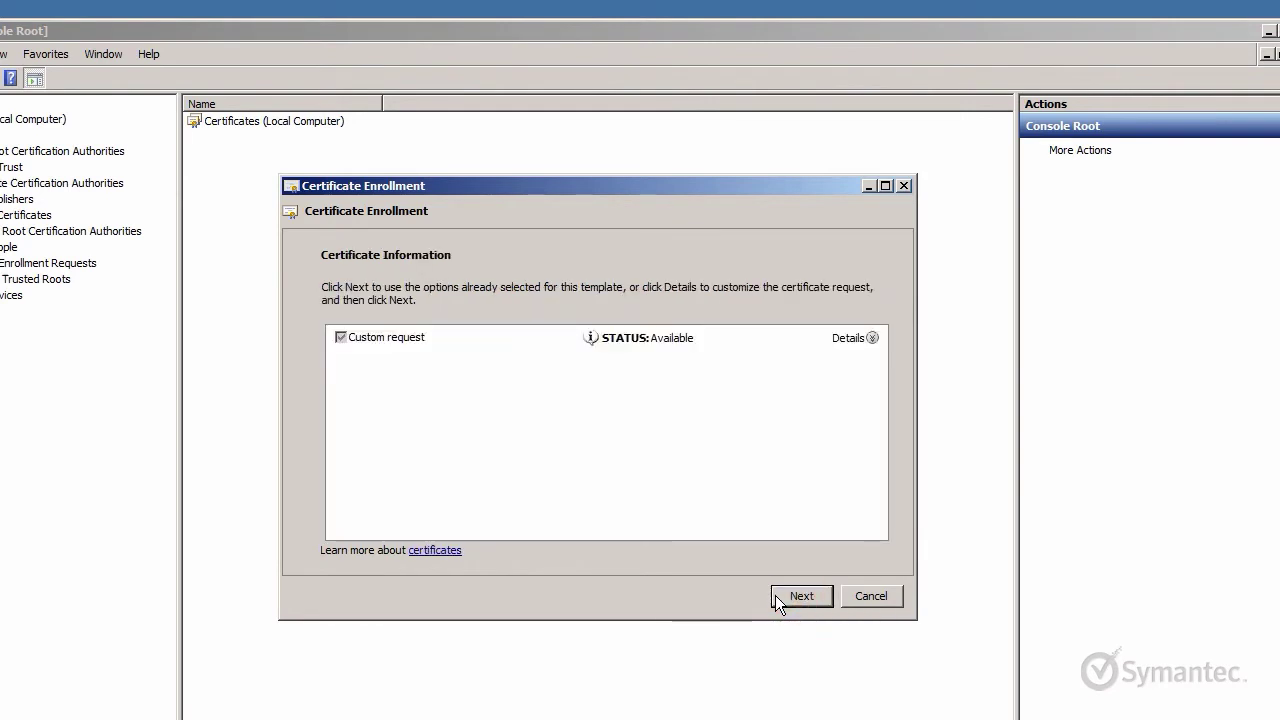
{"action": "left_click", "coordinate": [872, 339]}
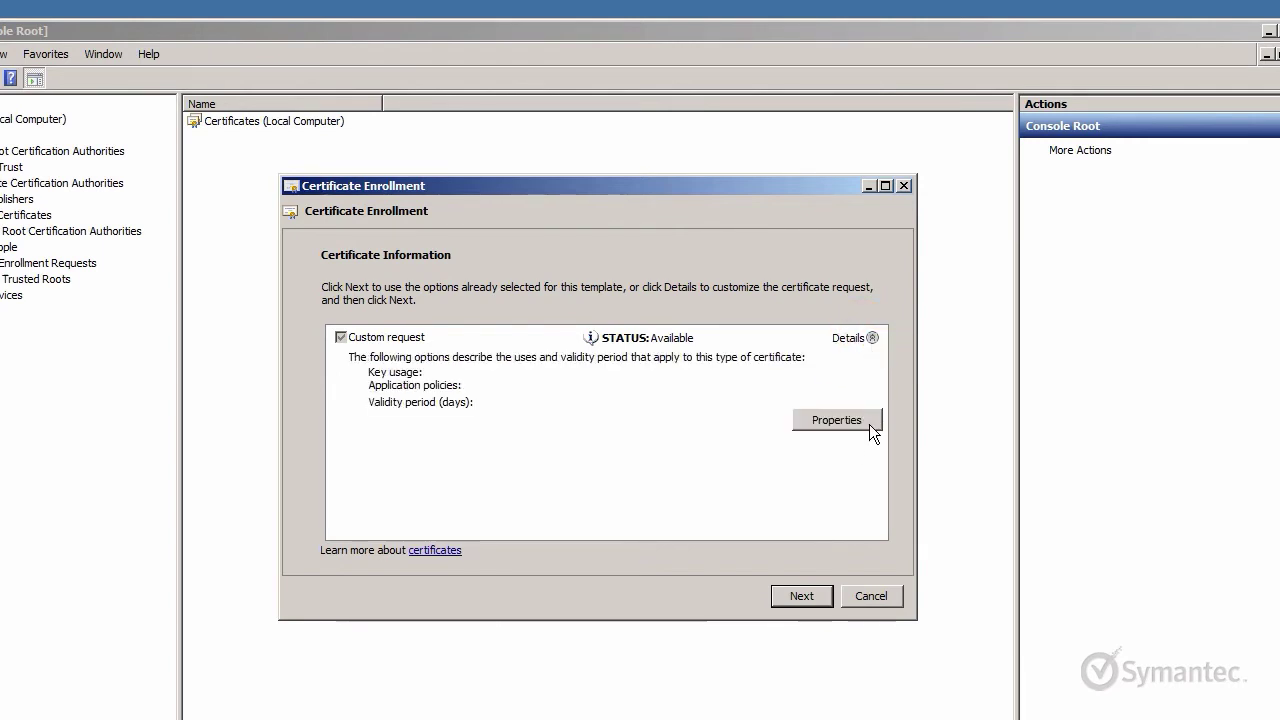
Set the request's friendly name to 'ECC SSL Certificate' in its properties.
{"action": "left_click", "coordinate": [869, 422]}
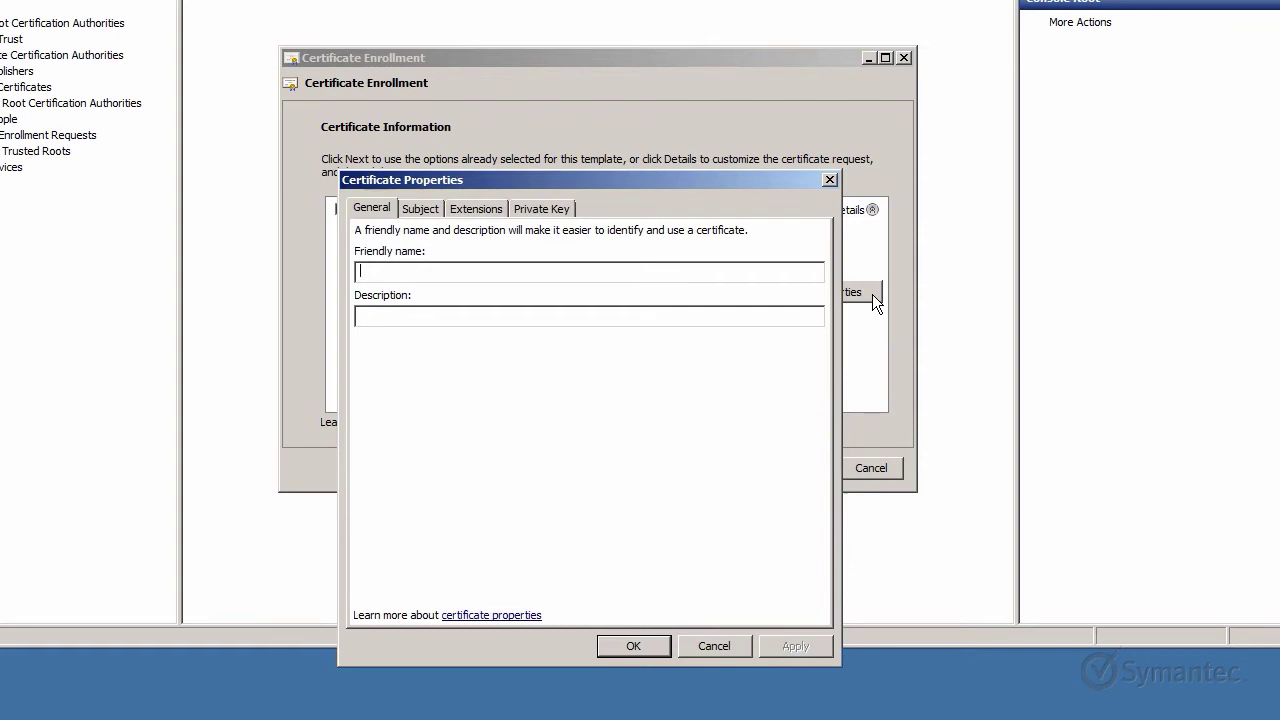
{"action": "type", "text": "ECC SSL Certificate"}
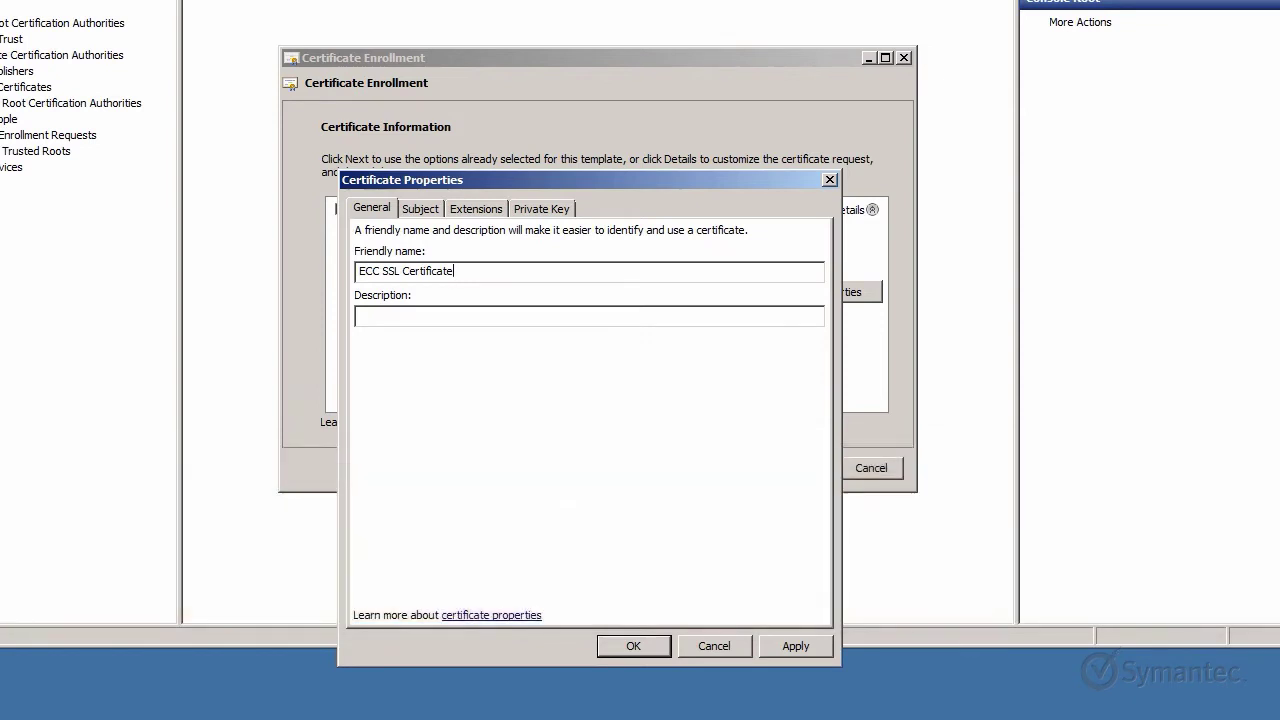
Add CN=eccssl.symantecvideos.com and C=US to the certificate subject.
{"action": "left_click", "coordinate": [441, 210]}
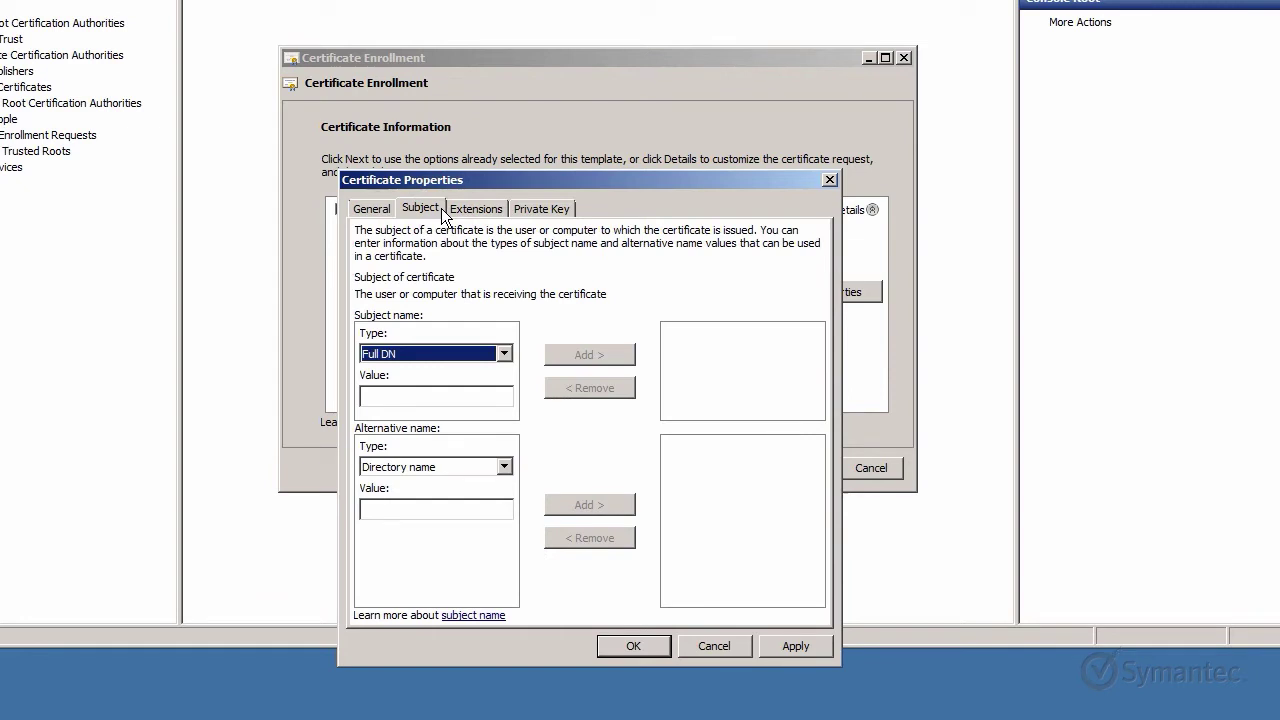
{"action": "left_click", "coordinate": [503, 353]}
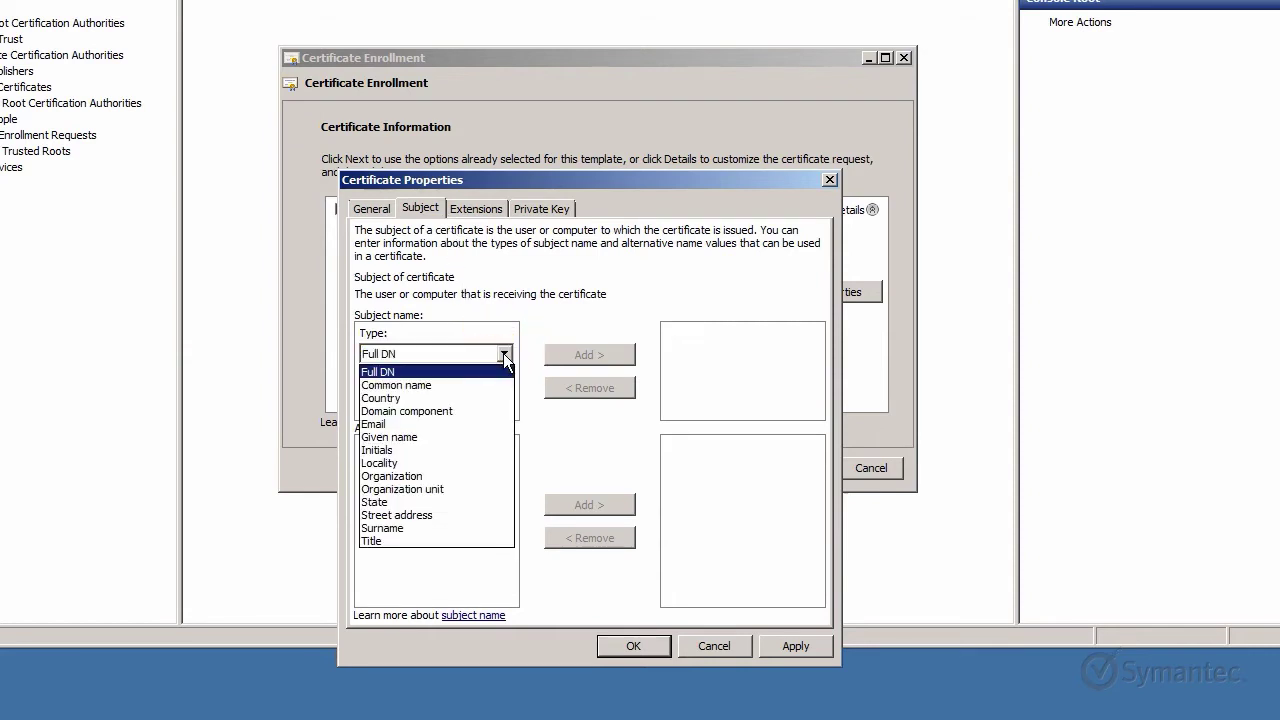
{"action": "left_click", "coordinate": [493, 384]}
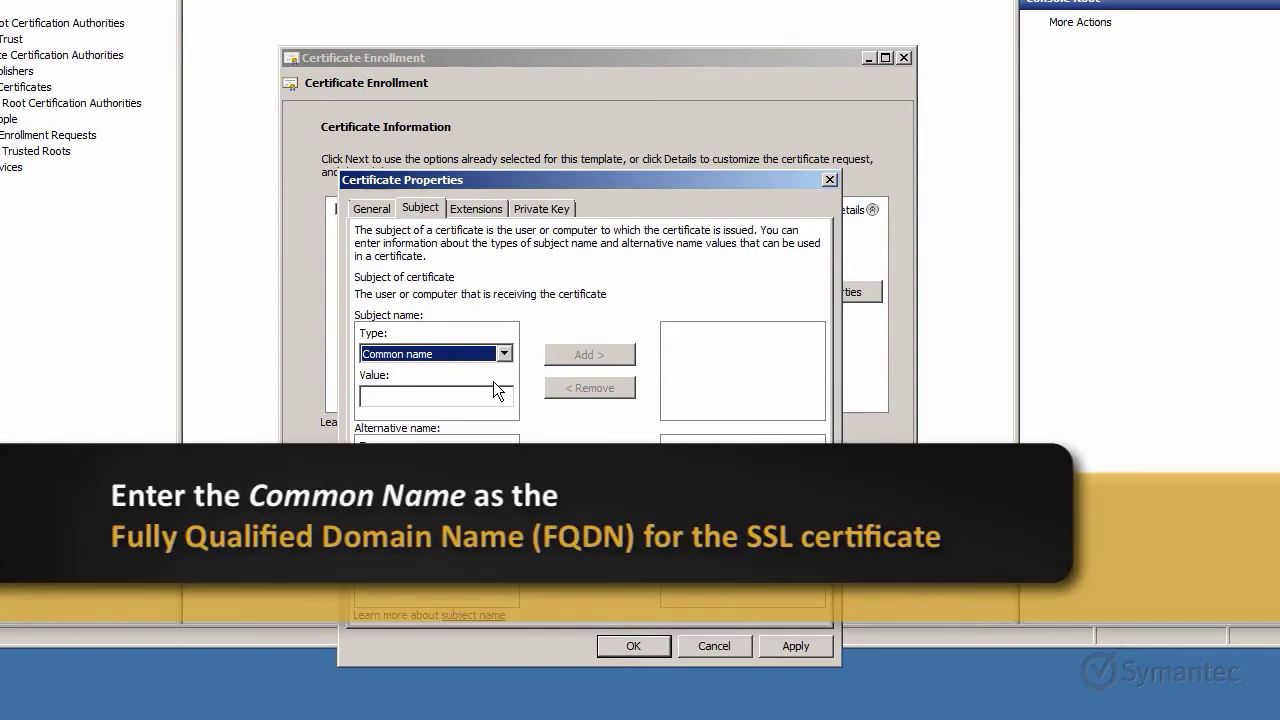
{"action": "key", "text": "Tab"}
{"action": "type", "text": "eccssl.symantecvideos.com"}
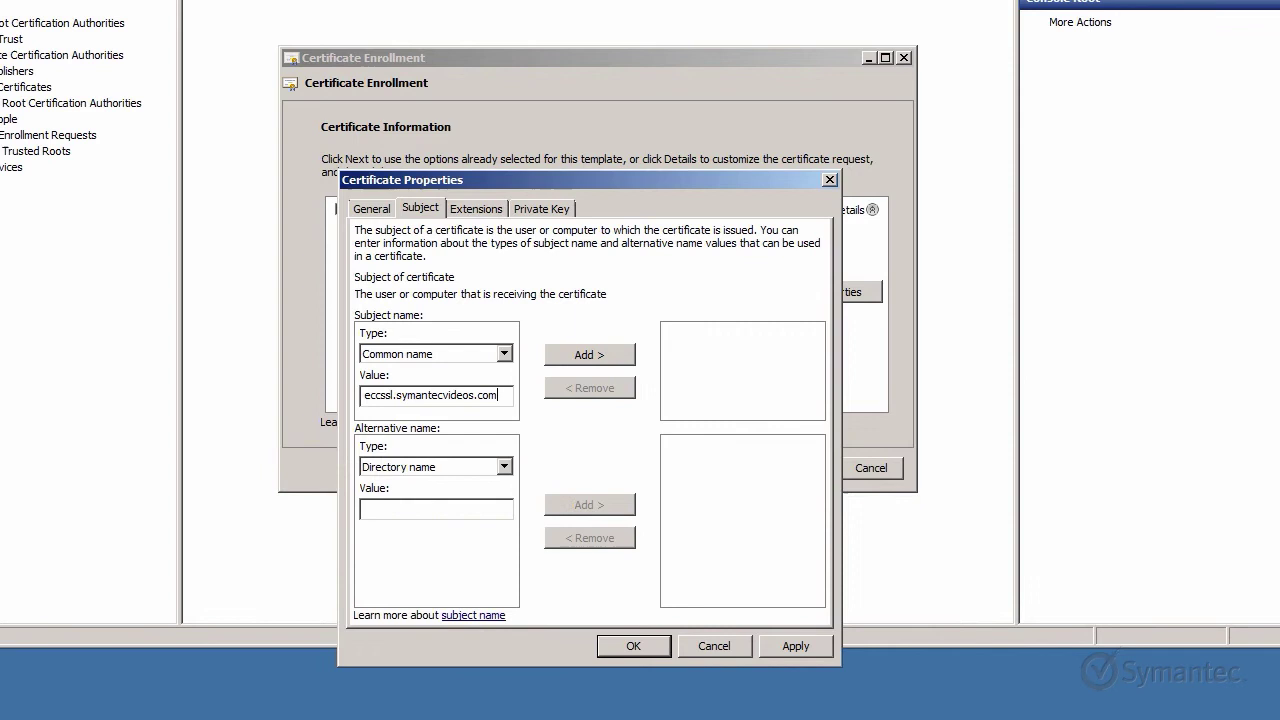
{"action": "left_click", "coordinate": [556, 358]}
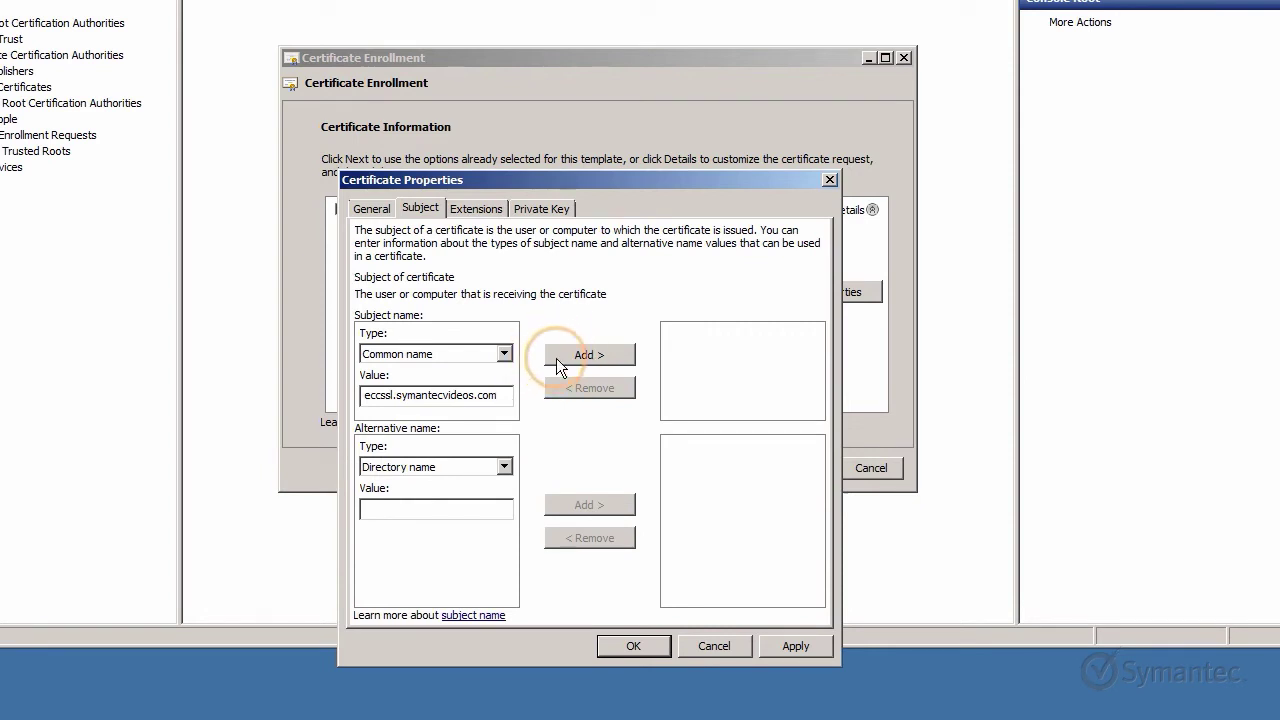
{"action": "left_click", "coordinate": [503, 354]}
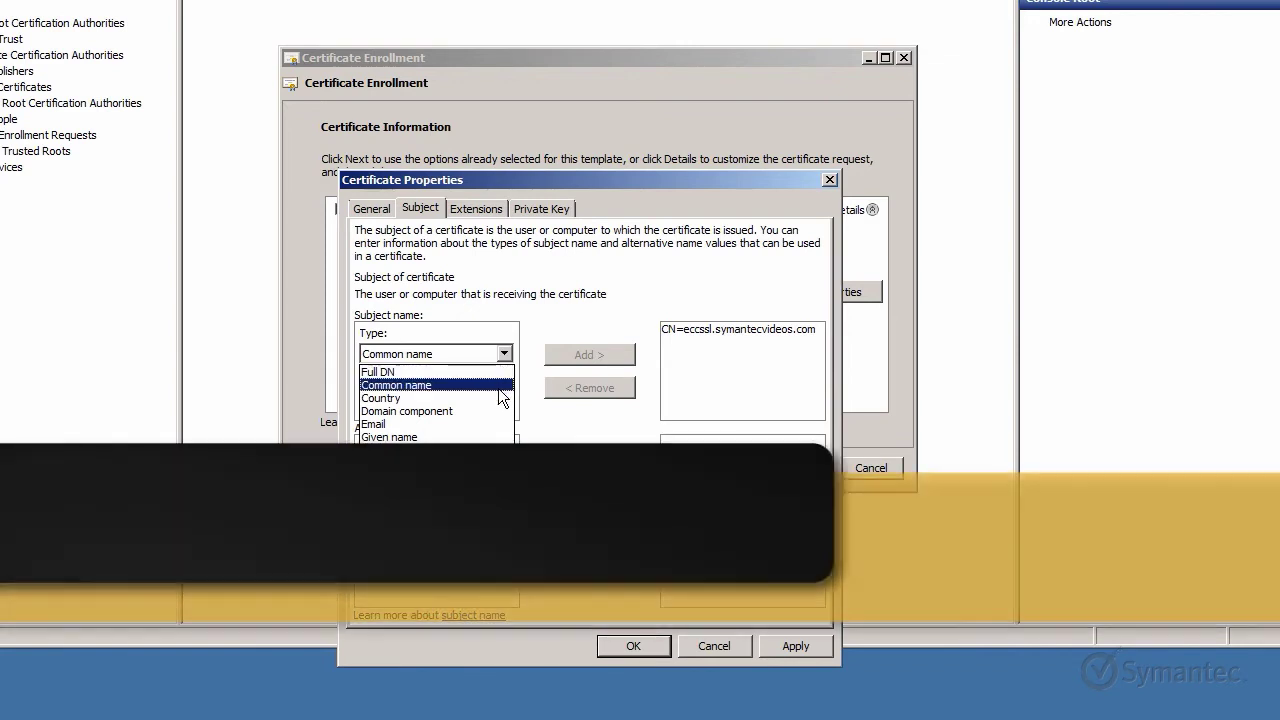
{"action": "left_click", "coordinate": [497, 399]}
{"action": "left_click", "coordinate": [500, 395]}
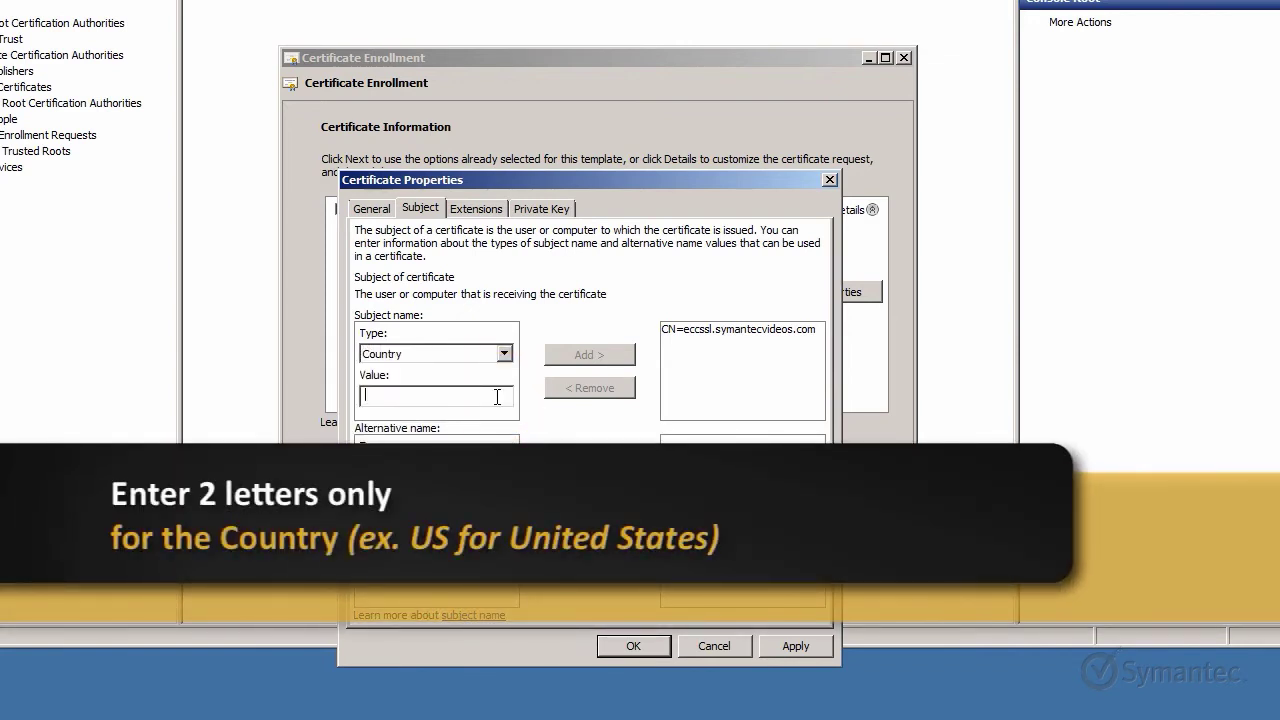
{"action": "type", "text": "US"}
{"action": "left_click", "coordinate": [552, 356]}
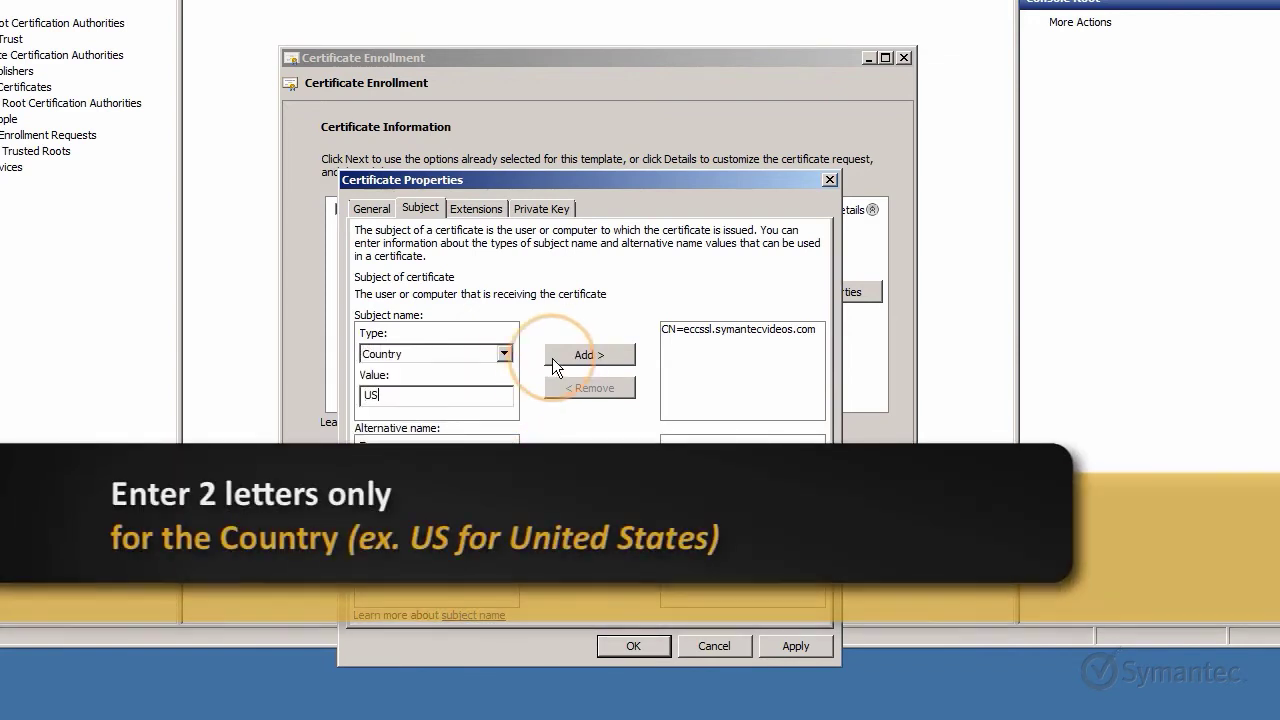
Add L=Mountain View and O=Symantec Videos to the subject.
{"action": "left_click", "coordinate": [505, 354]}
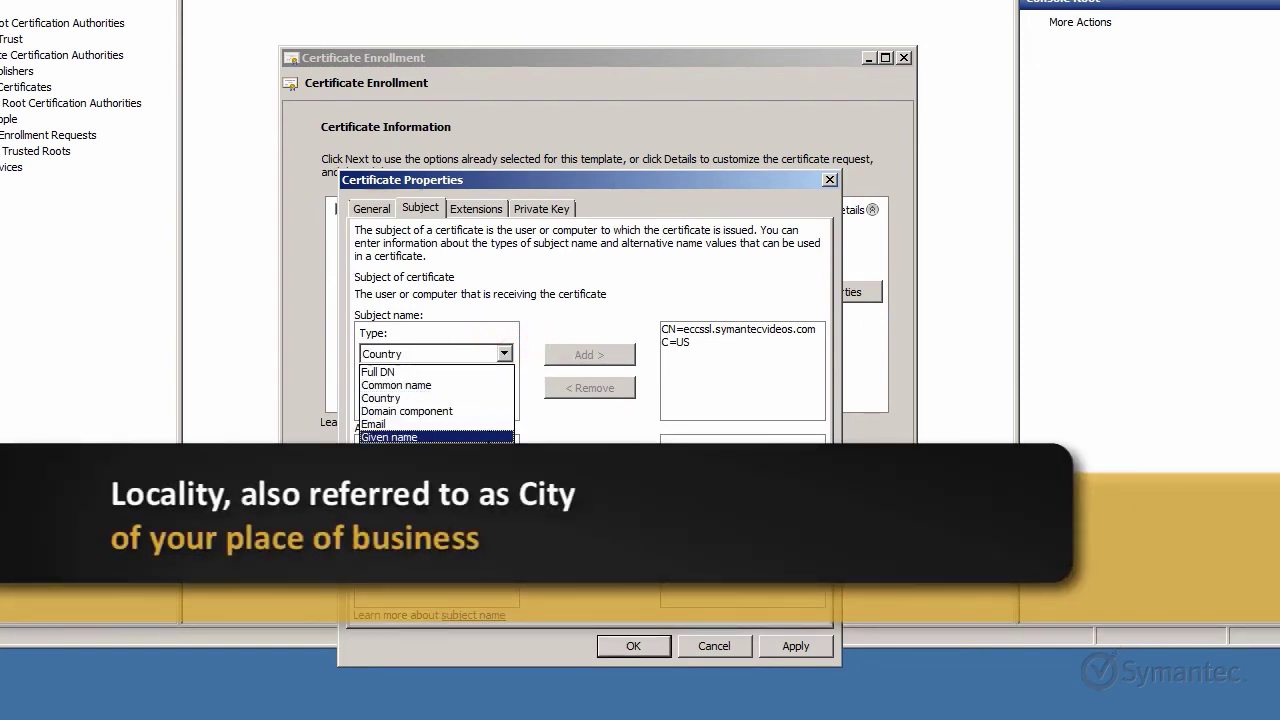
{"action": "left_click", "coordinate": [487, 458]}
{"action": "left_click", "coordinate": [436, 395]}
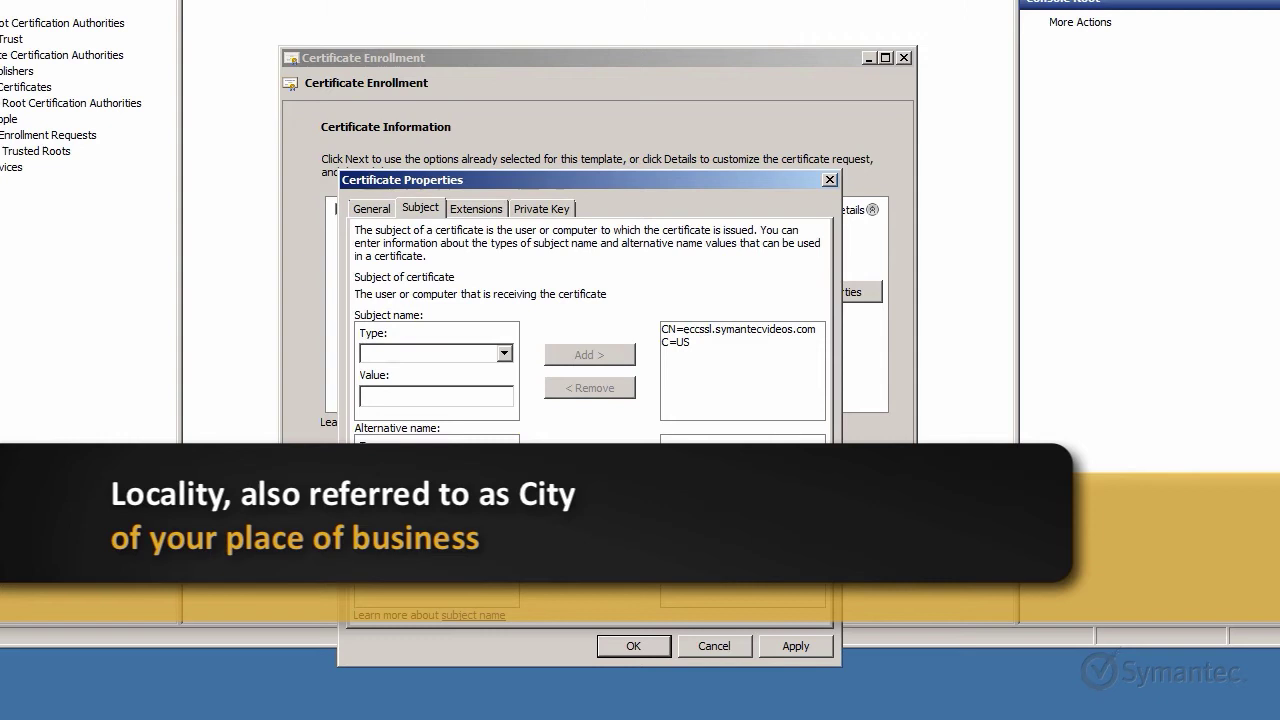
{"action": "type", "text": "Mountain View"}
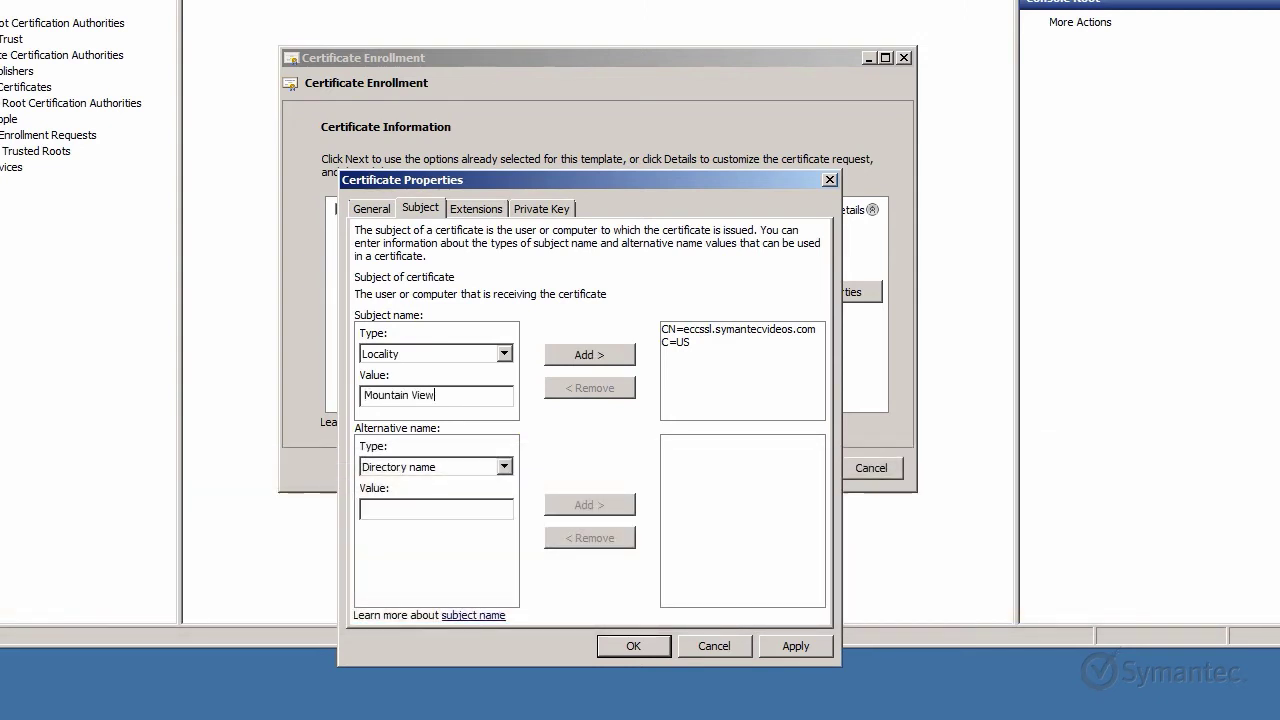
{"action": "left_click", "coordinate": [560, 357]}
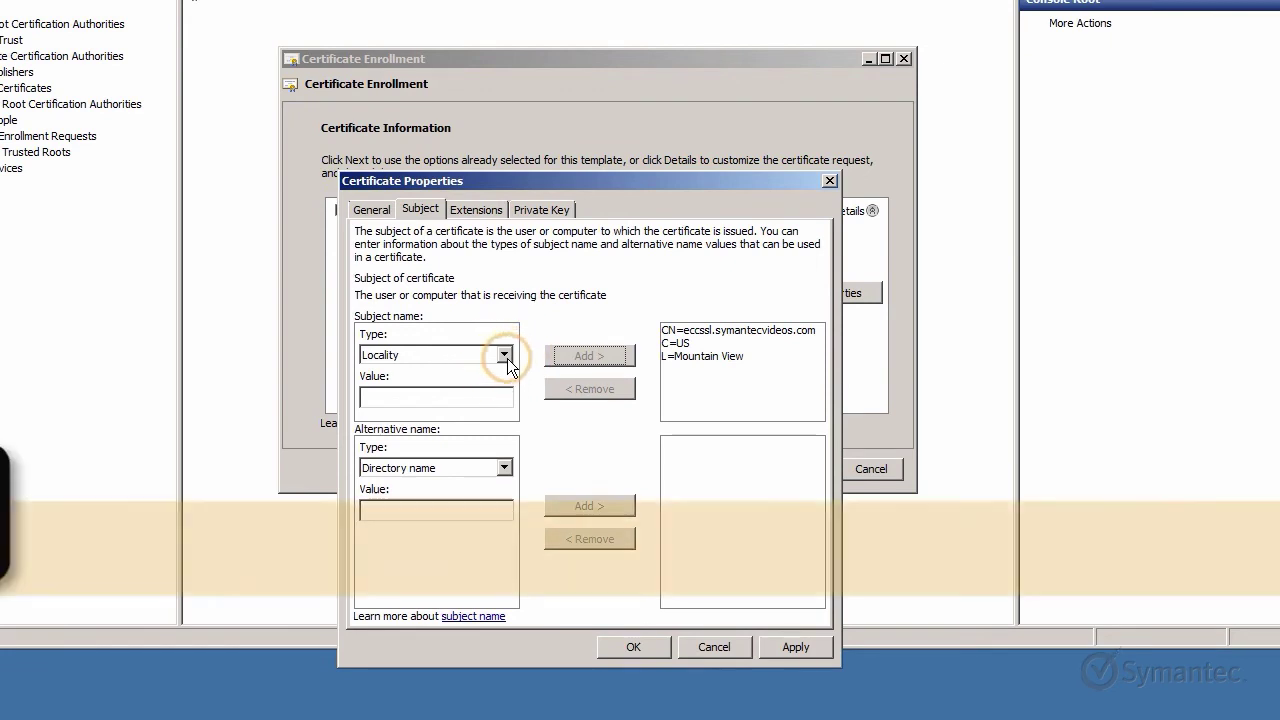
{"action": "left_click", "coordinate": [505, 355]}
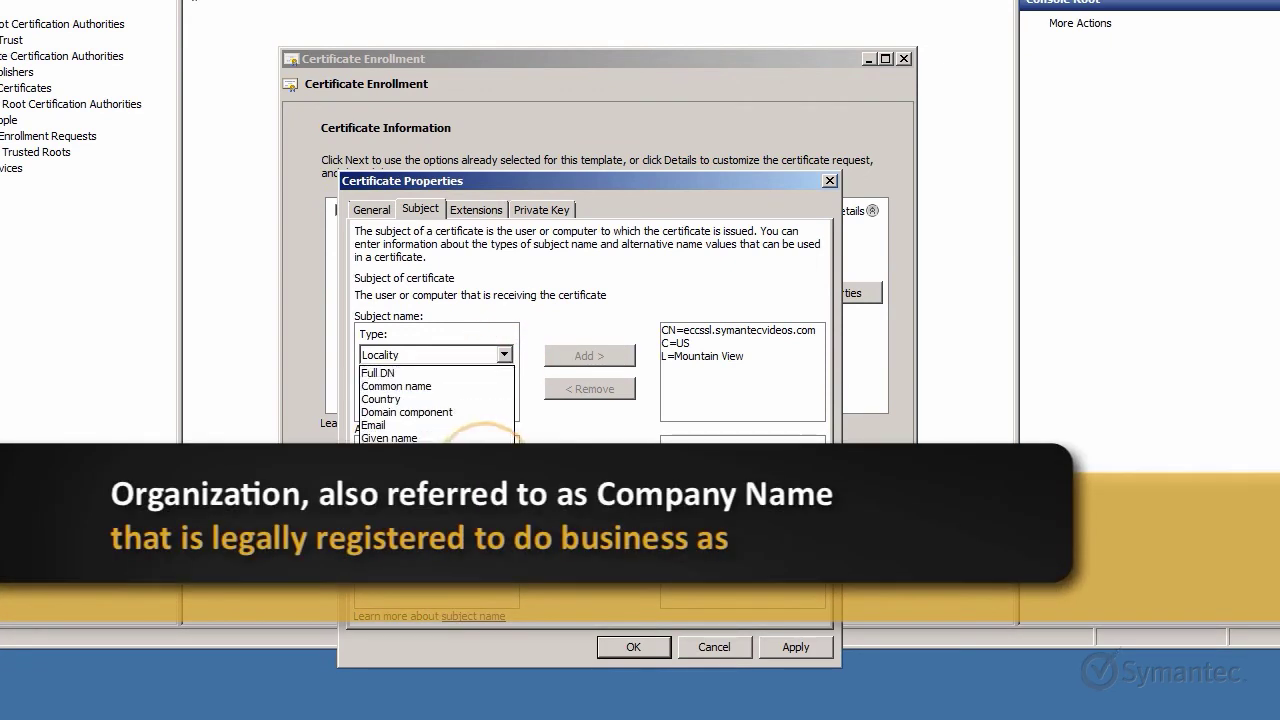
{"action": "left_click", "coordinate": [440, 489]}
{"action": "type", "text": "S"}
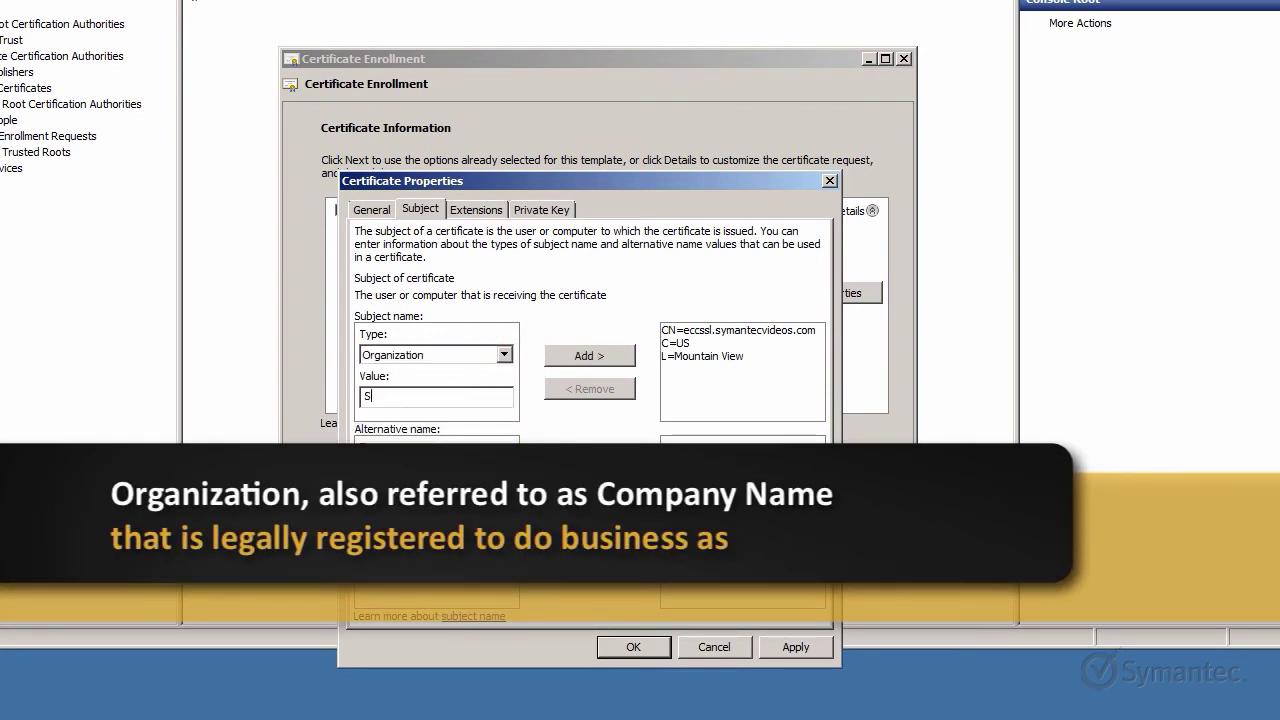
{"action": "type", "text": "ymantec Videos"}
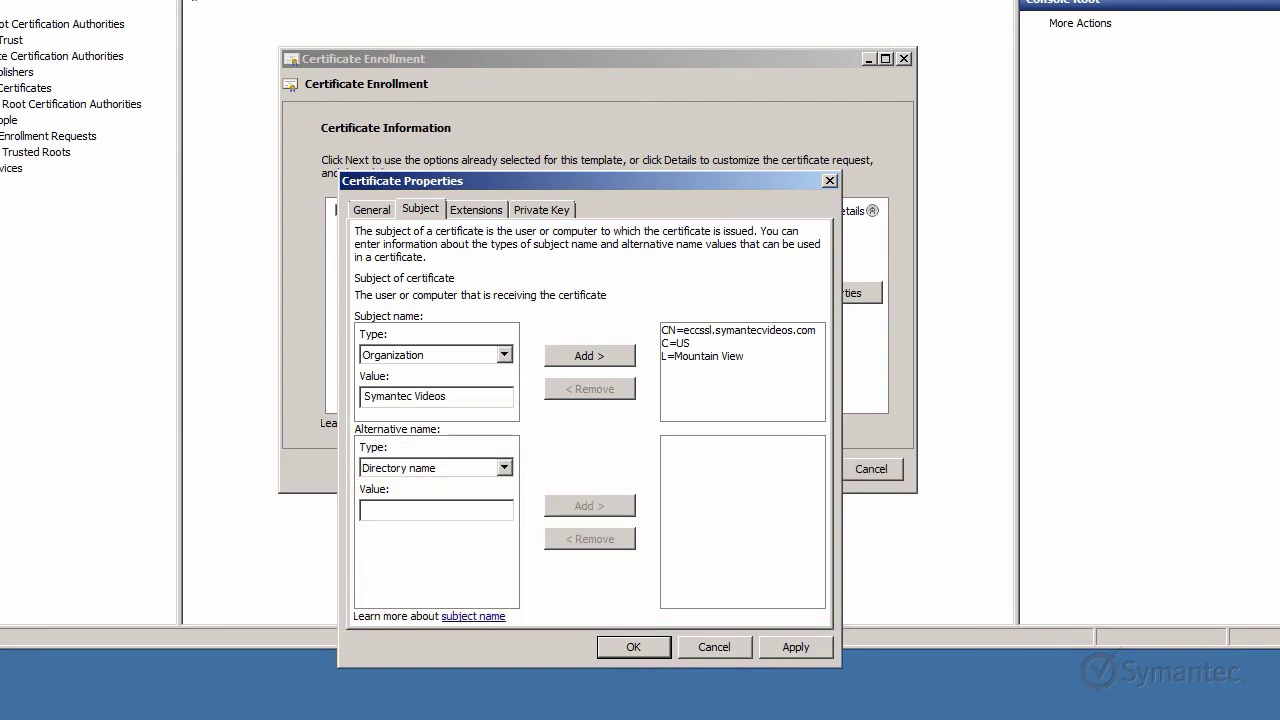
{"action": "left_click", "coordinate": [563, 362]}
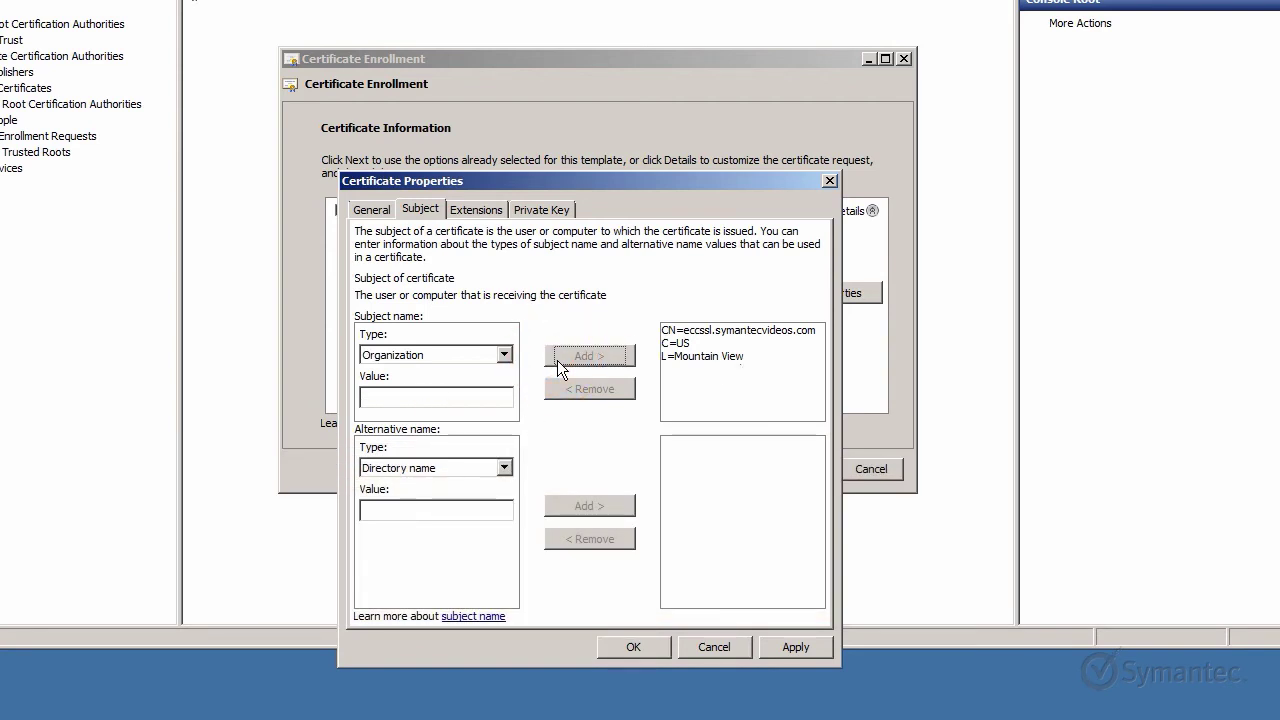
Add OU=Tech Support and S=California to the subject.
{"action": "left_click", "coordinate": [504, 356]}
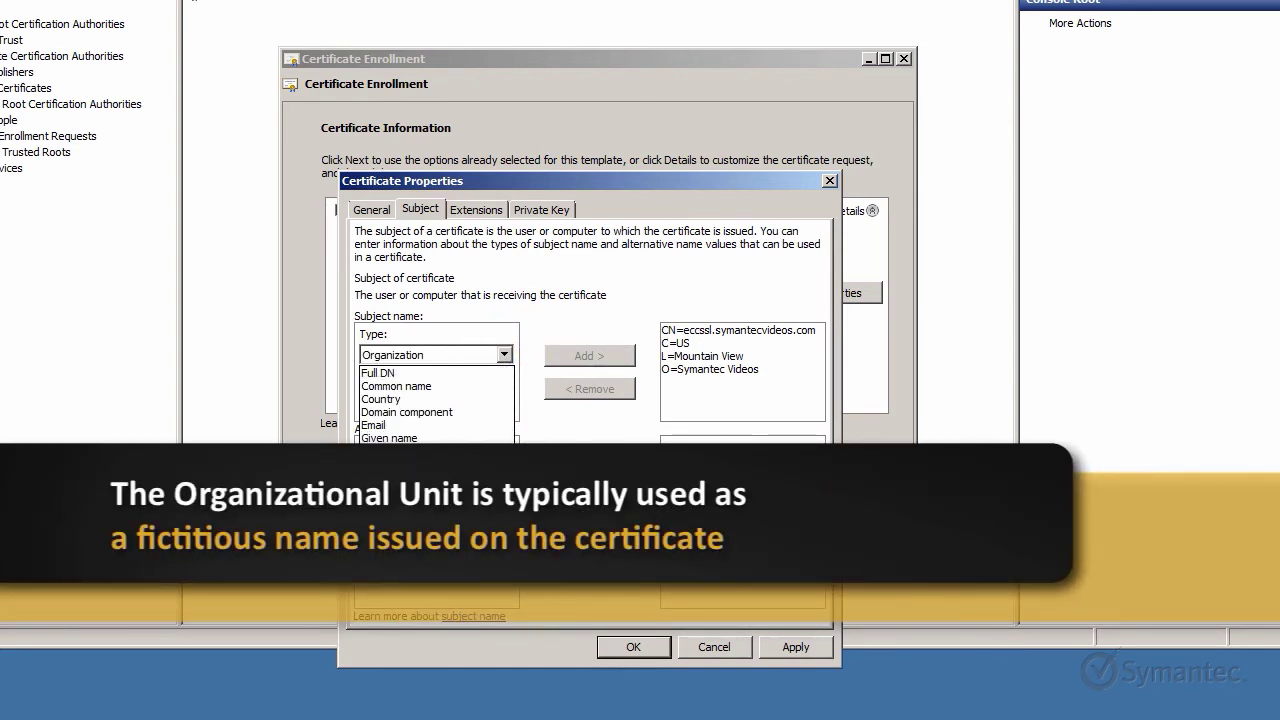
{"action": "left_click", "coordinate": [400, 489]}
{"action": "left_click", "coordinate": [436, 396]}
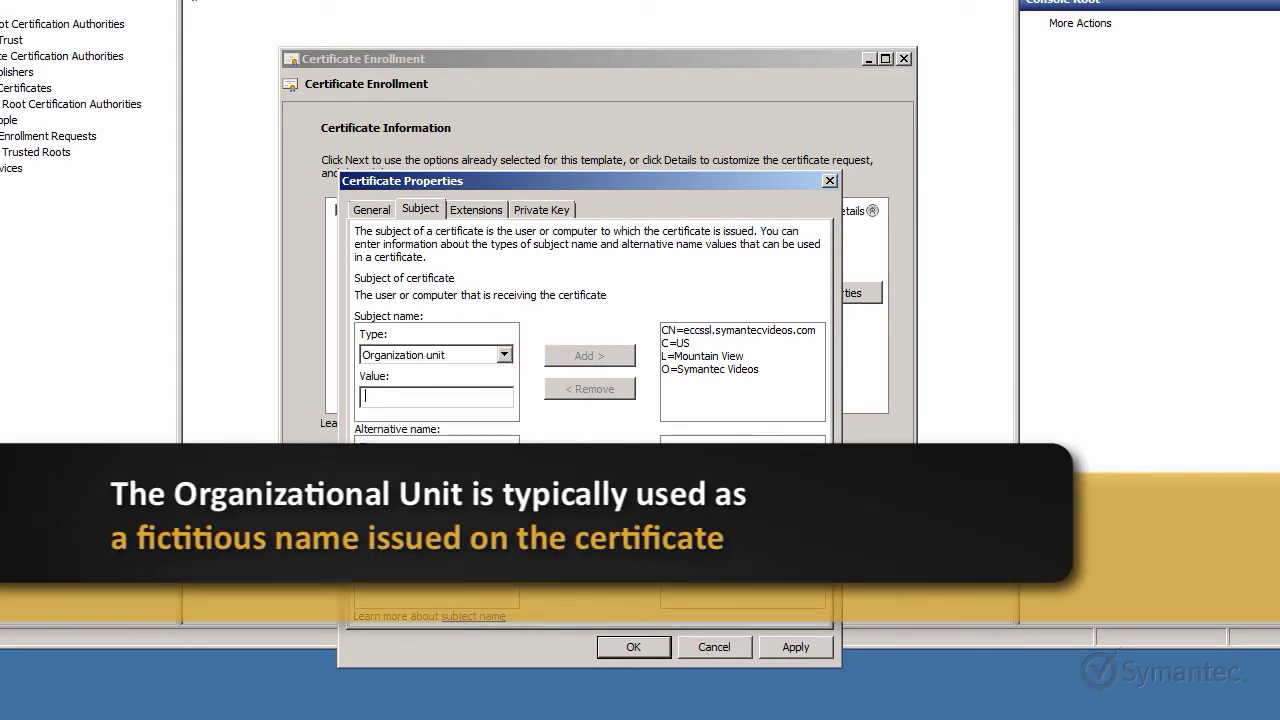
{"action": "type", "text": "Tech Support"}
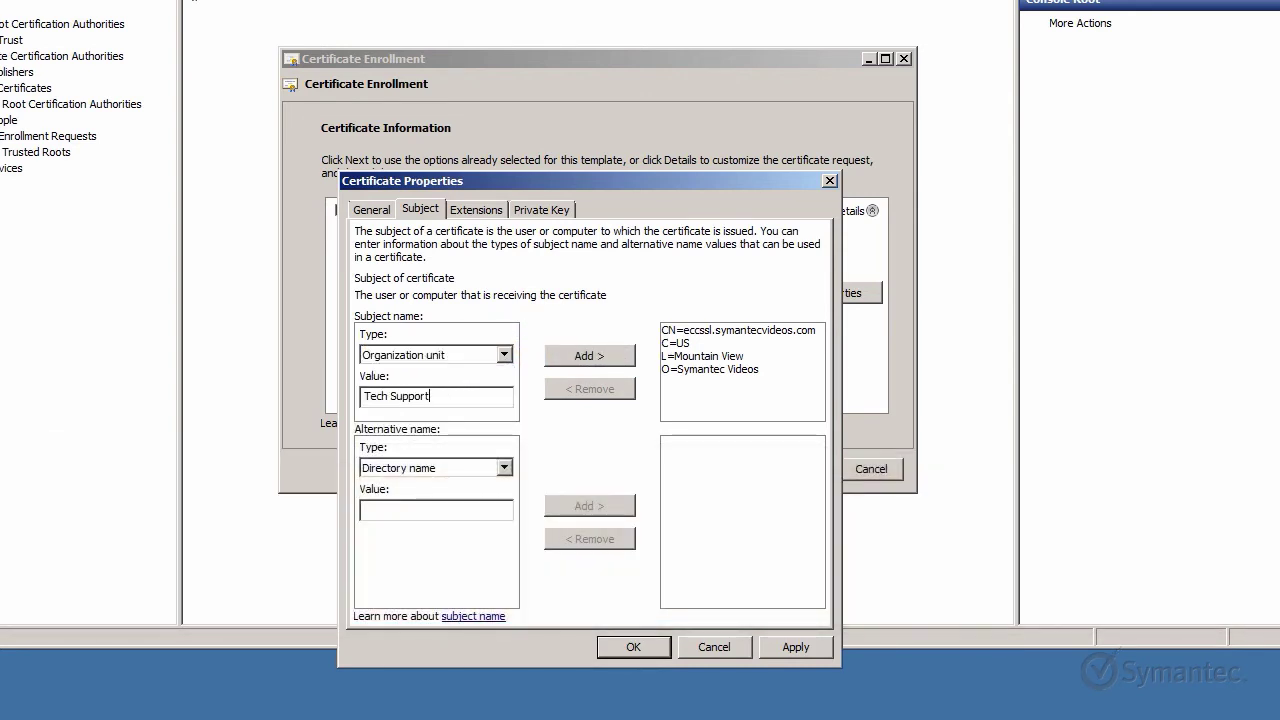
{"action": "left_click", "coordinate": [561, 358]}
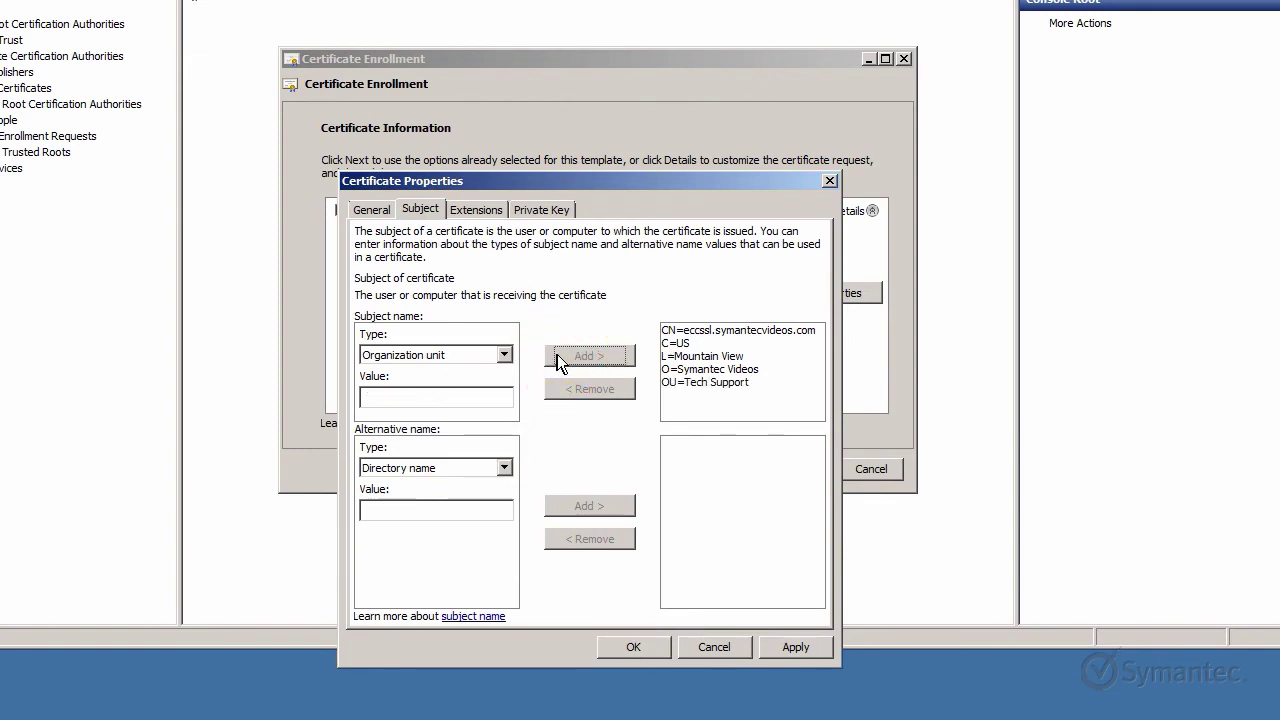
{"action": "left_click", "coordinate": [505, 354]}
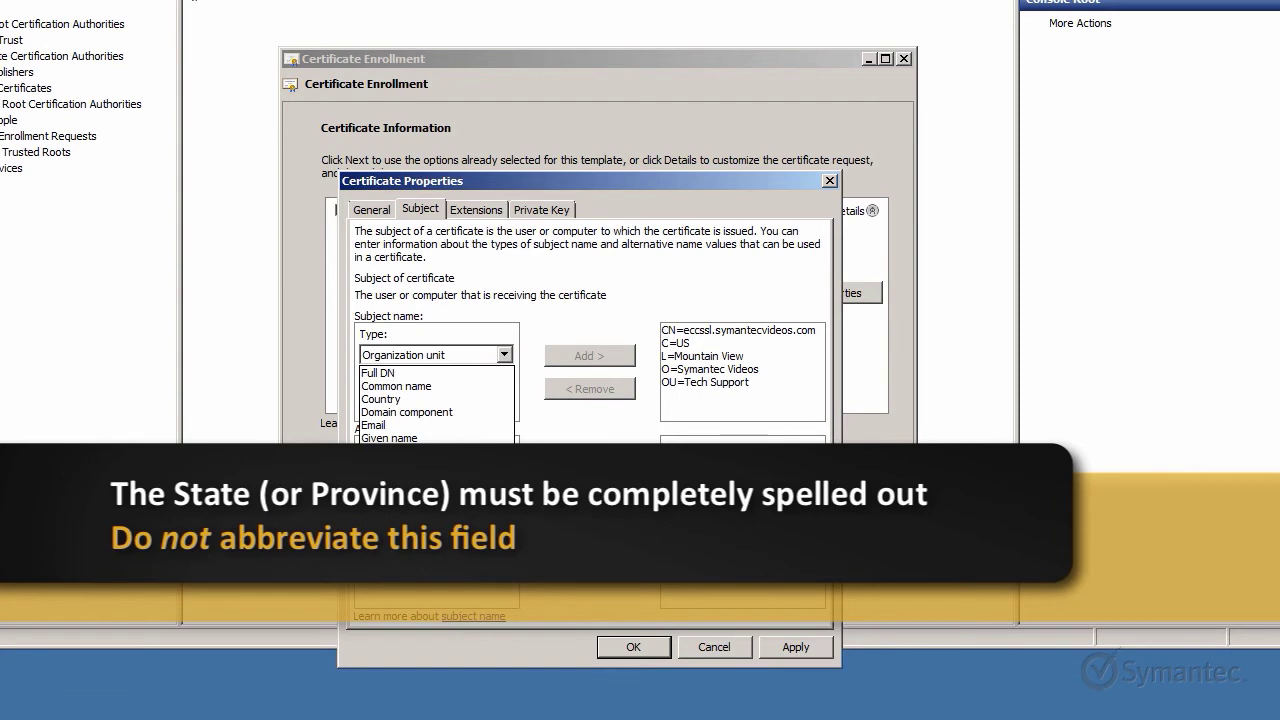
{"action": "left_click", "coordinate": [400, 502]}
{"action": "left_click", "coordinate": [436, 396]}
{"action": "type", "text": "Californi"}
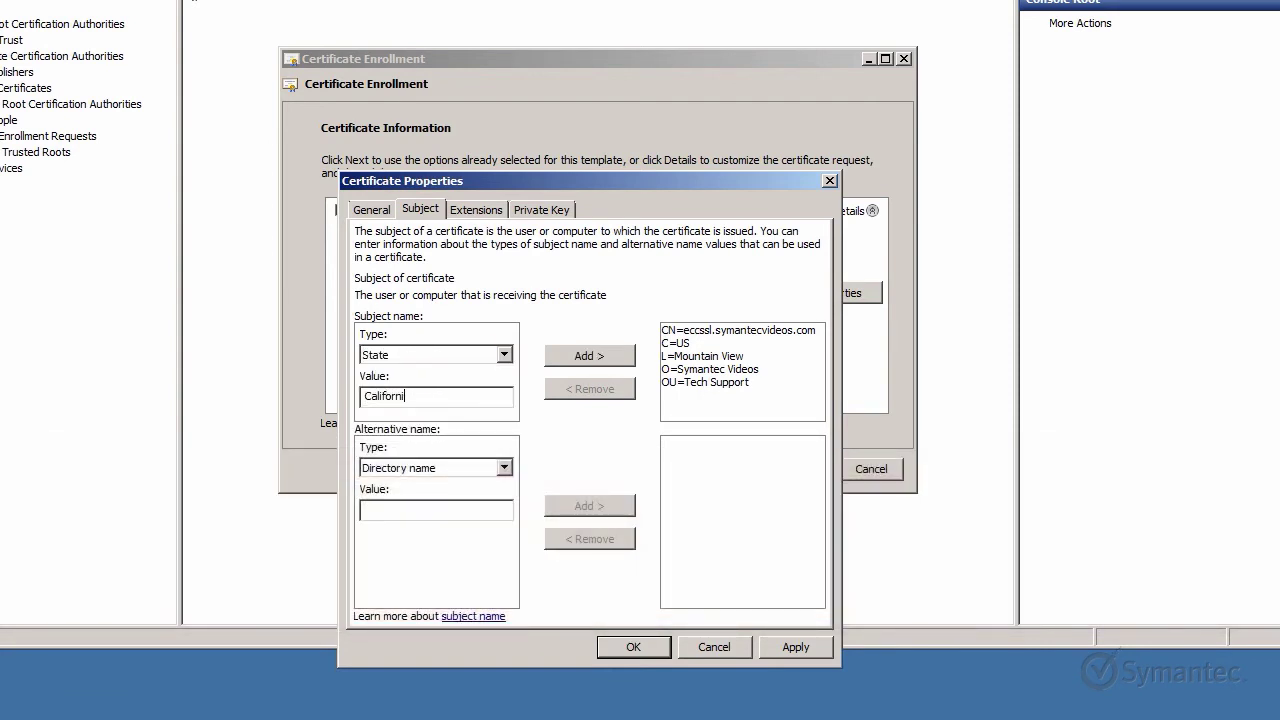
{"action": "type", "text": "a"}
{"action": "left_click", "coordinate": [560, 368]}
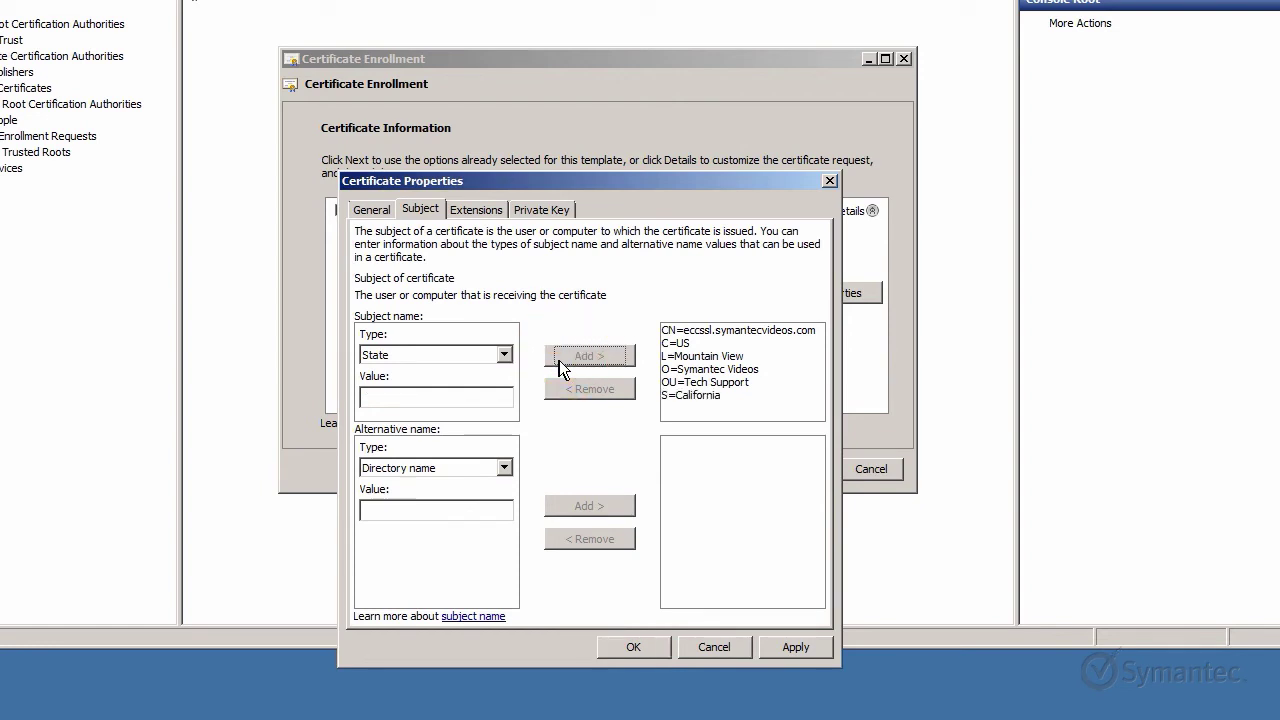
Switch the private key provider from RSA to ECDH_P256, make the key exportable, and apply.
{"action": "left_click", "coordinate": [545, 210]}
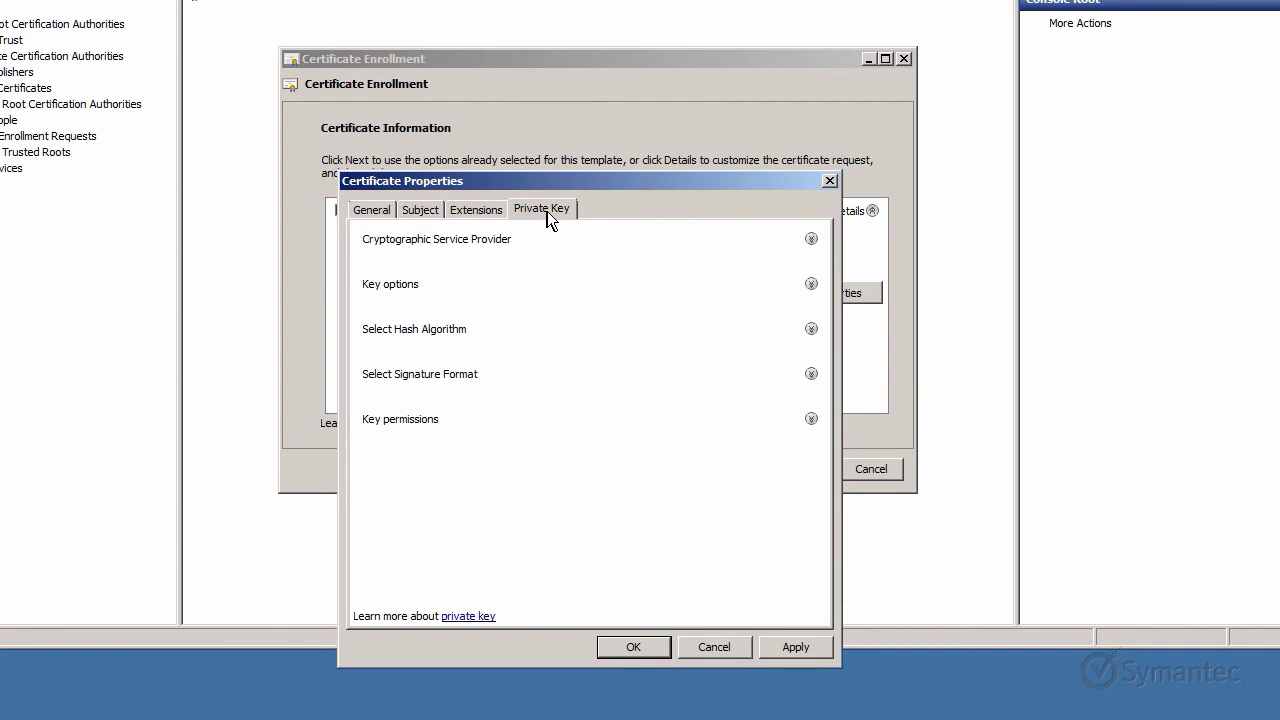
{"action": "left_click", "coordinate": [811, 239]}
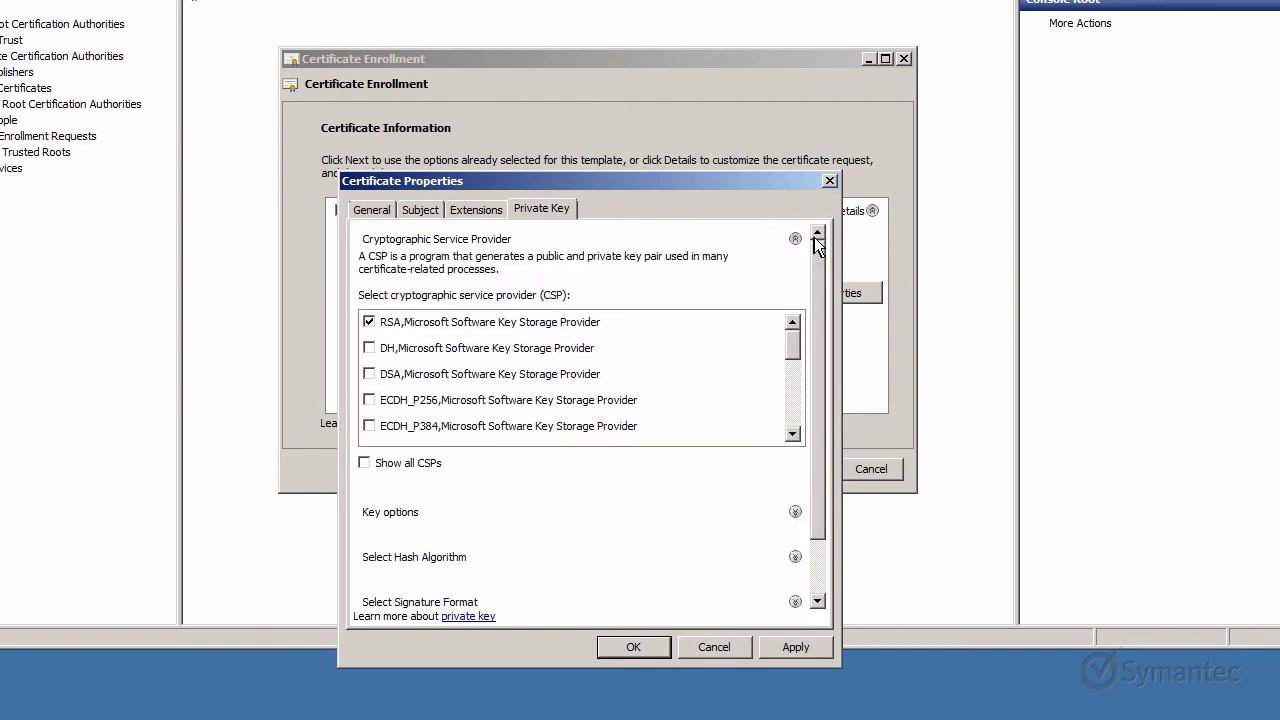
{"action": "left_click", "coordinate": [369, 323]}
{"action": "left_click", "coordinate": [369, 400]}
{"action": "left_click", "coordinate": [796, 513]}
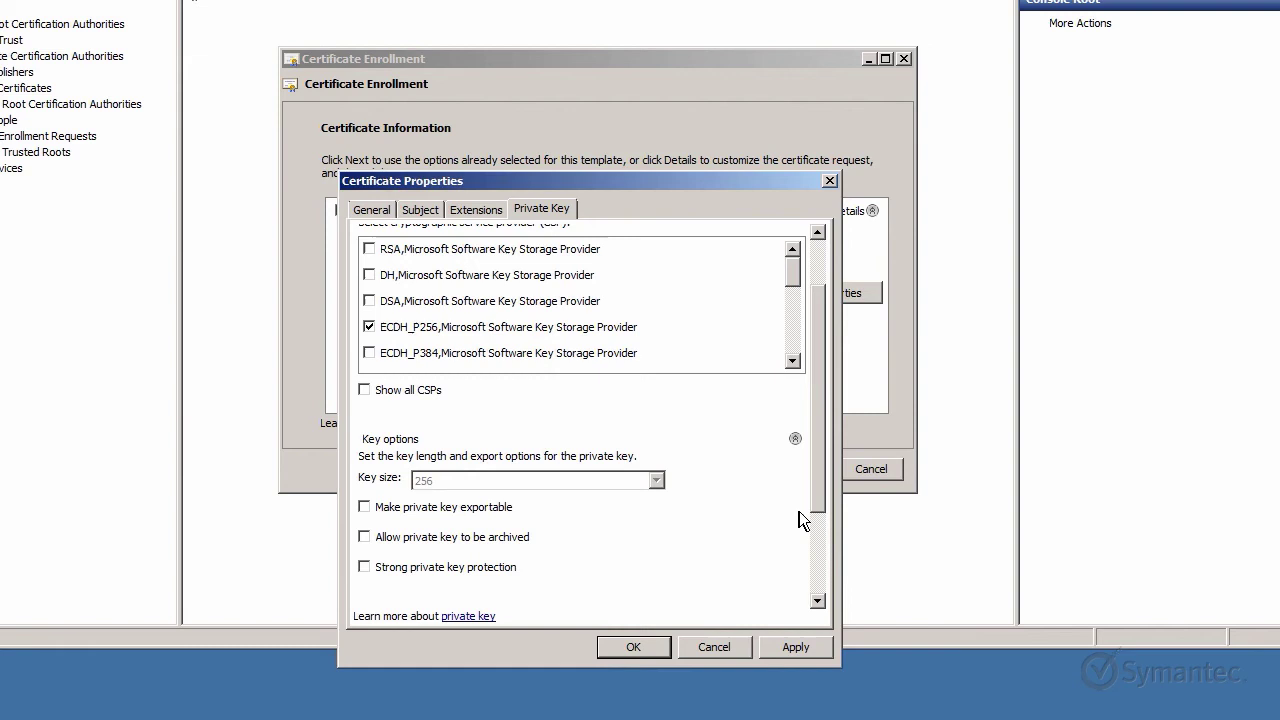
{"action": "left_click", "coordinate": [366, 510]}
{"action": "left_click", "coordinate": [768, 647]}
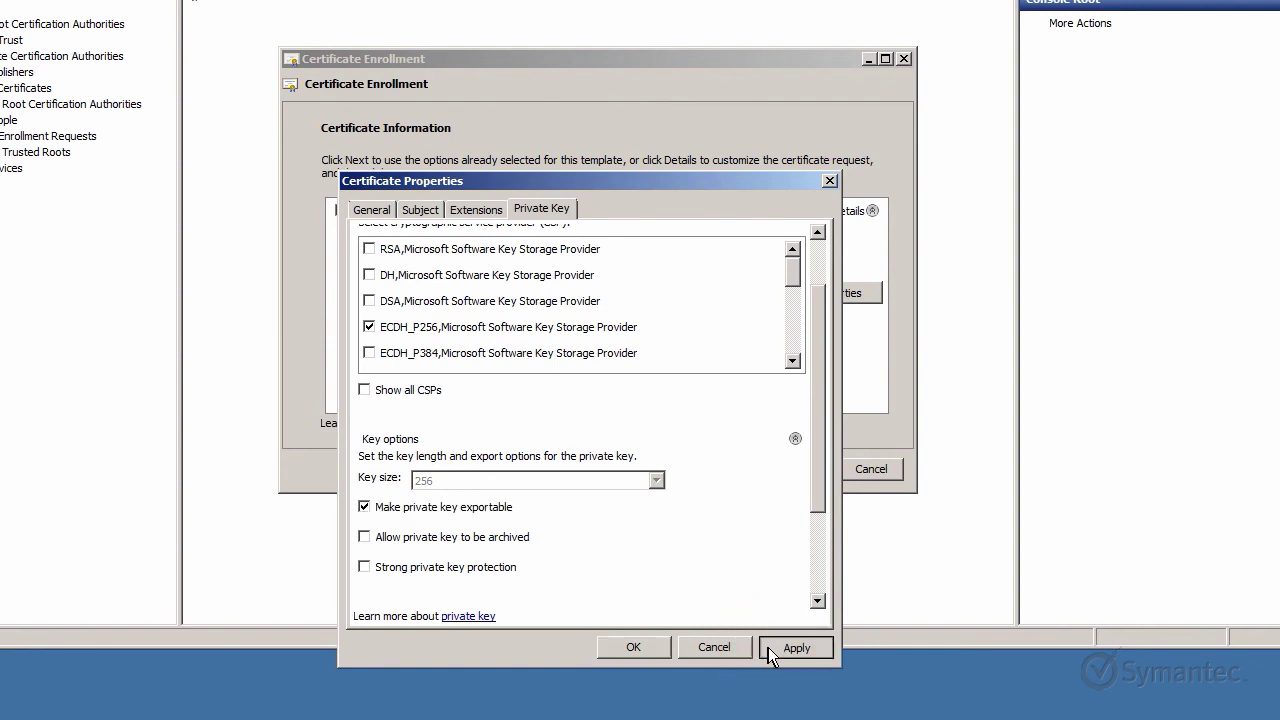
Save the offline request as Base 64 file ECCcsr on the Desktop and finish the wizard.
{"action": "left_click", "coordinate": [661, 648]}
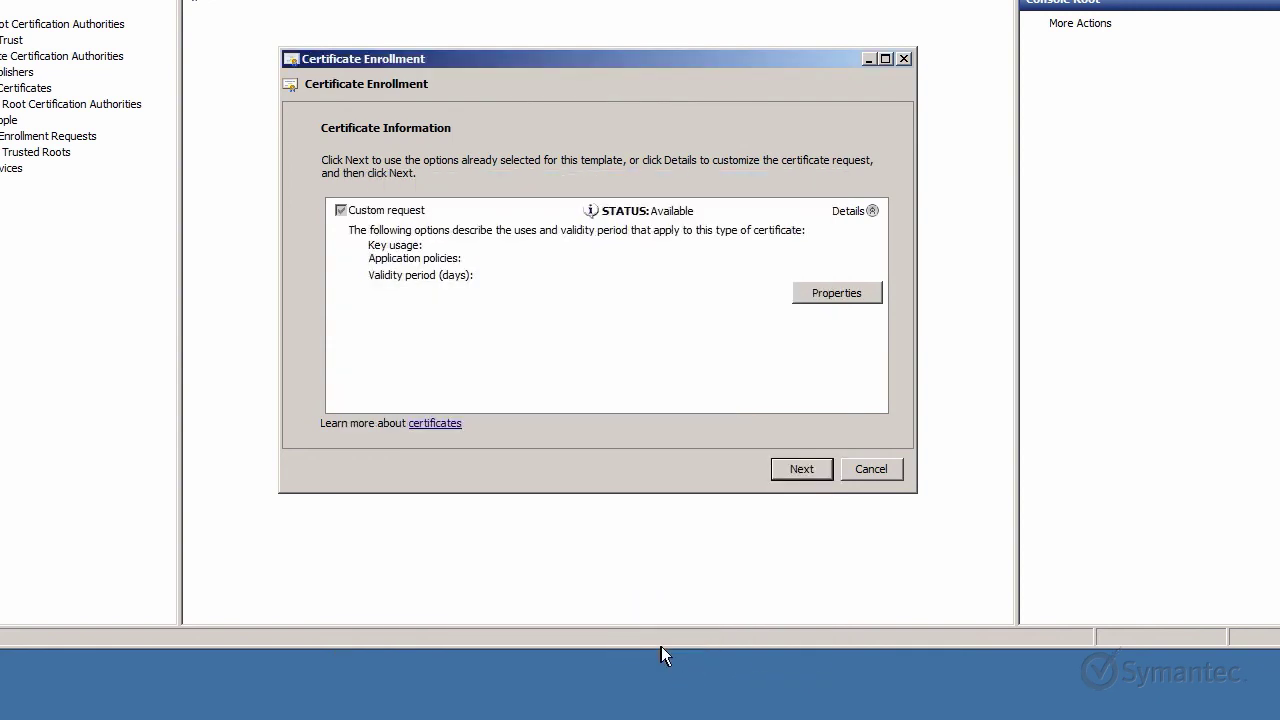
{"action": "left_click", "coordinate": [782, 471]}
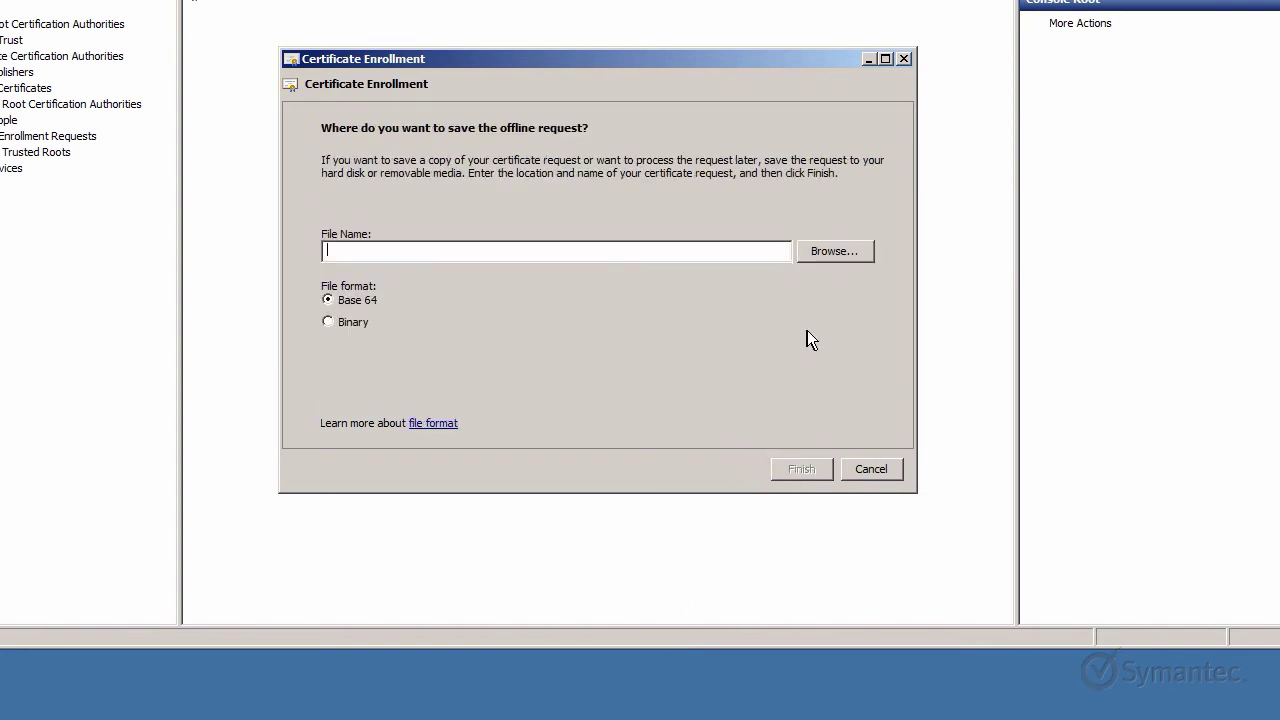
{"action": "left_click", "coordinate": [810, 255]}
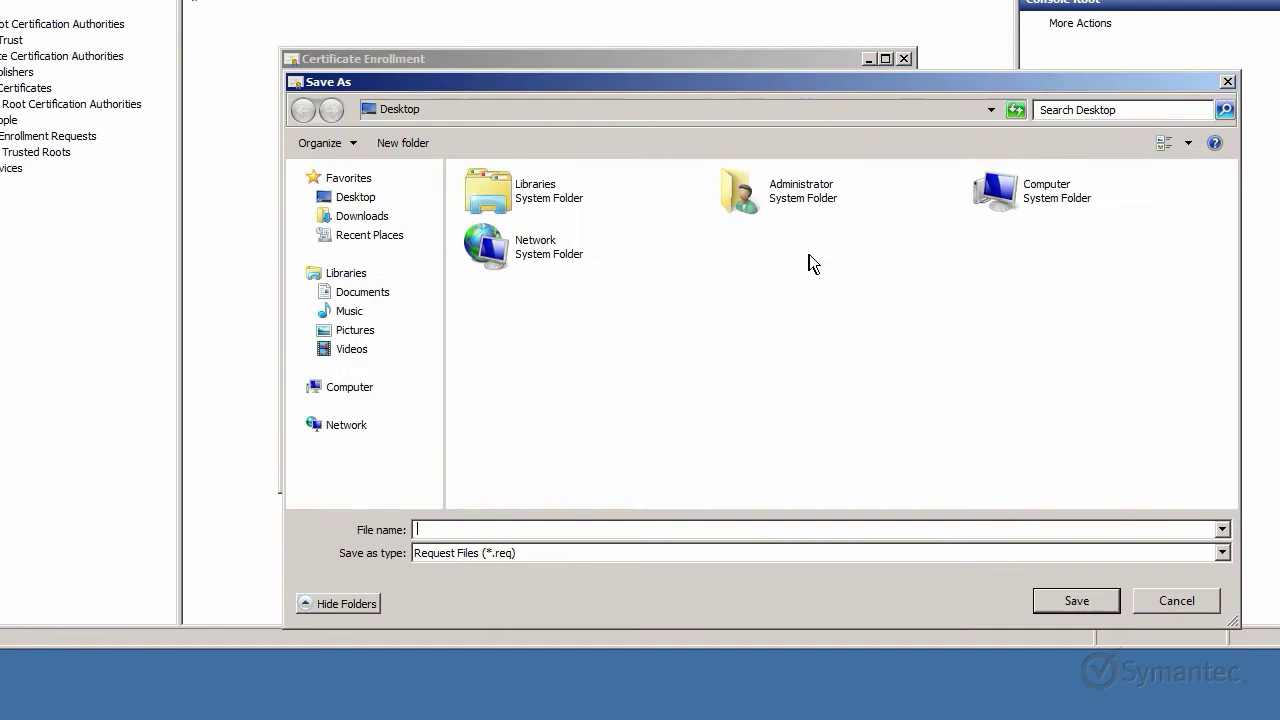
{"action": "type", "text": "ECCcsr"}
{"action": "left_click", "coordinate": [1045, 596]}
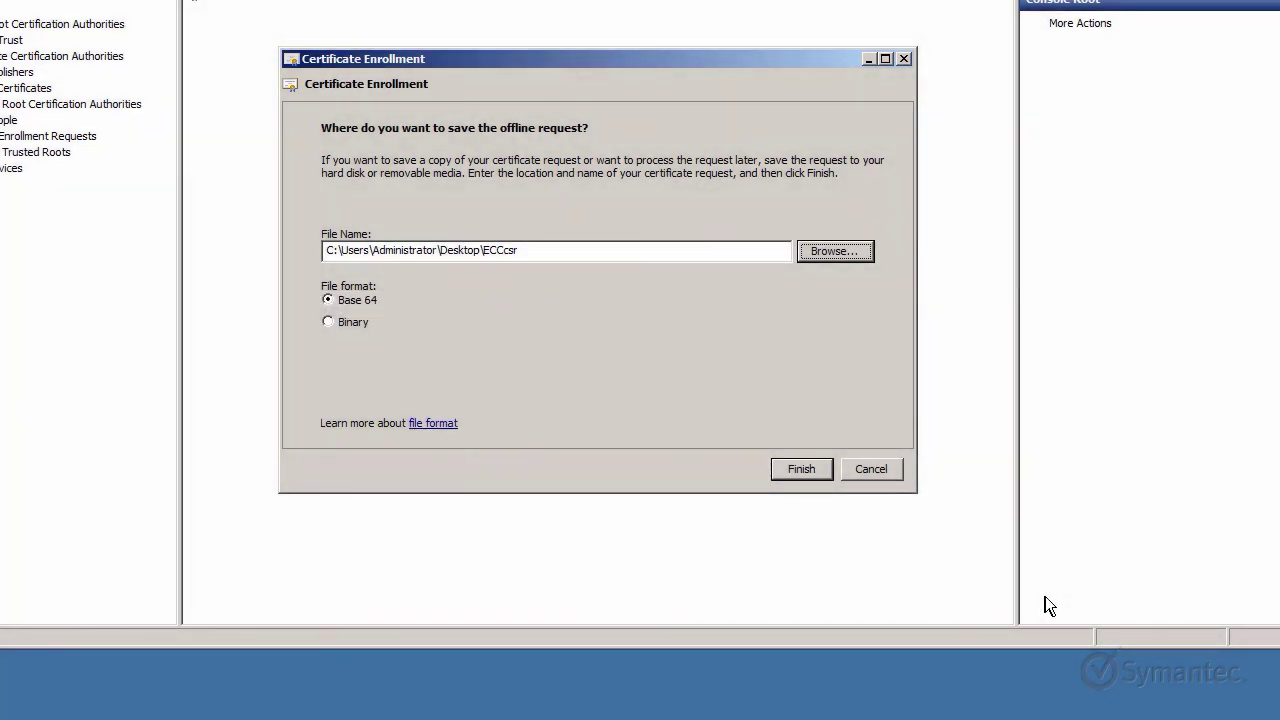
{"action": "left_click", "coordinate": [781, 470]}
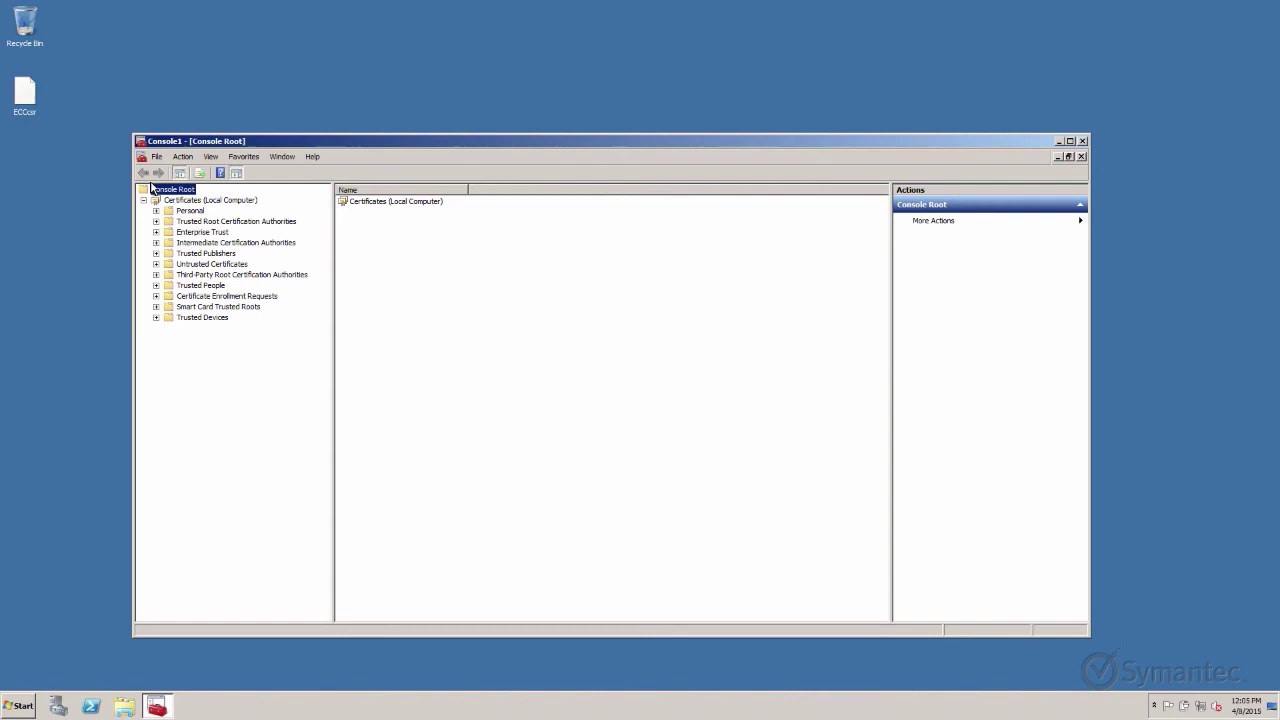
Open the ECCcsr file from the Desktop with Notepad.
{"action": "double_click", "coordinate": [30, 104]}
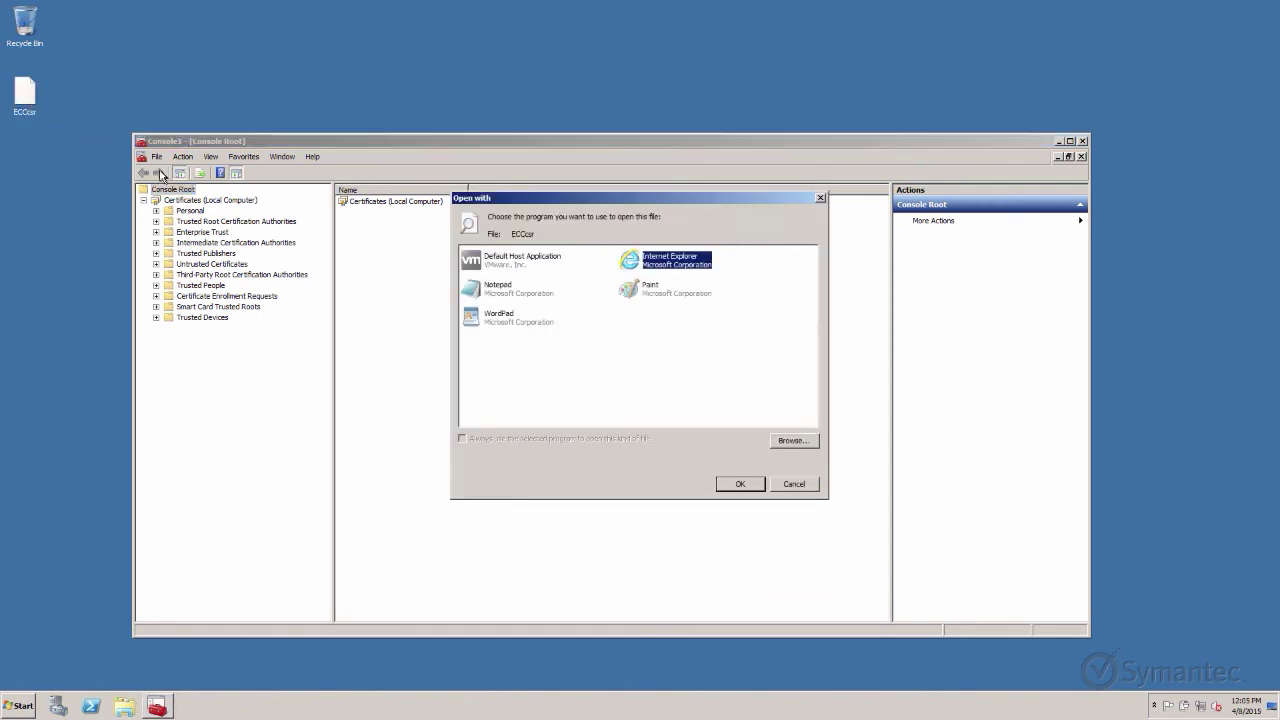
{"action": "left_click", "coordinate": [474, 292]}
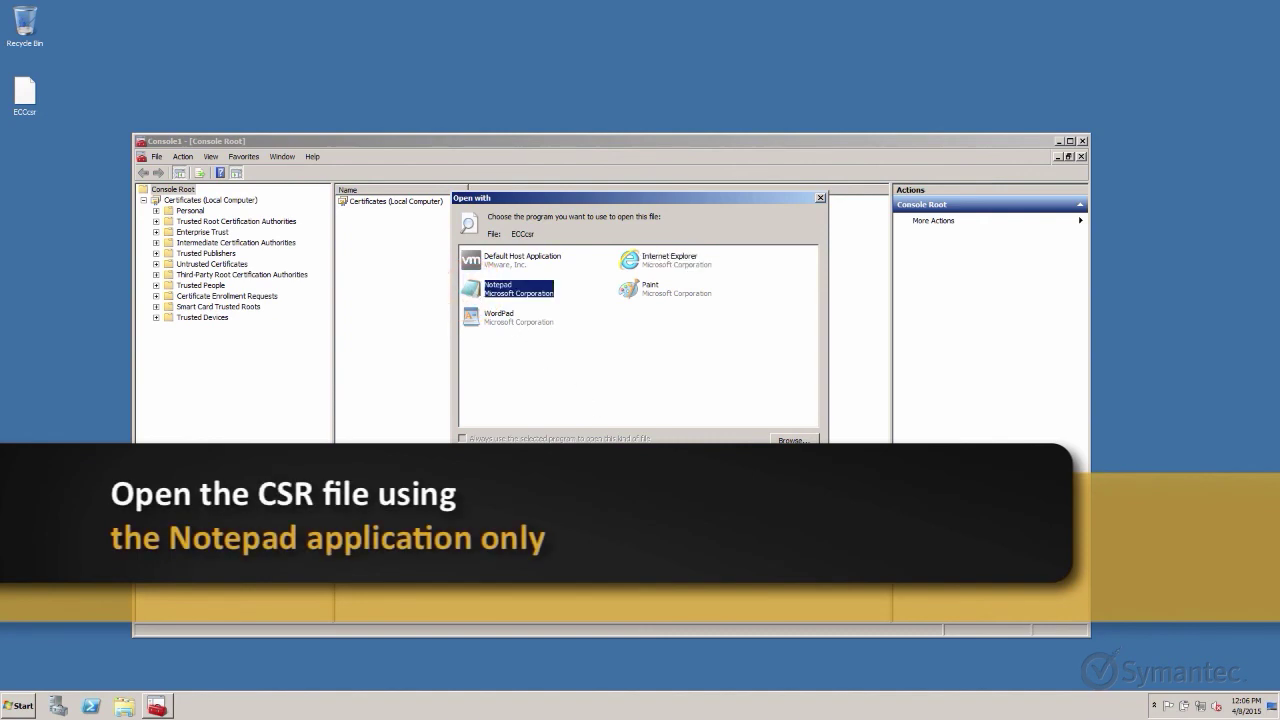
{"action": "left_click", "coordinate": [728, 485]}
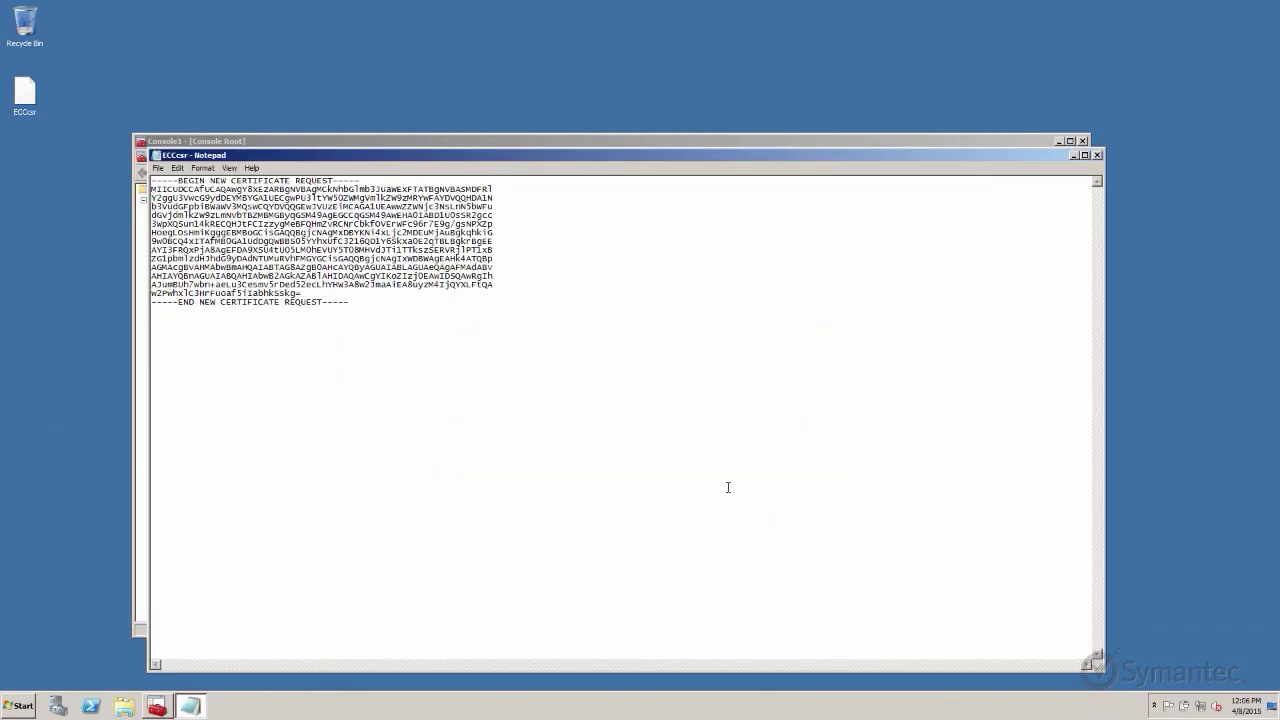